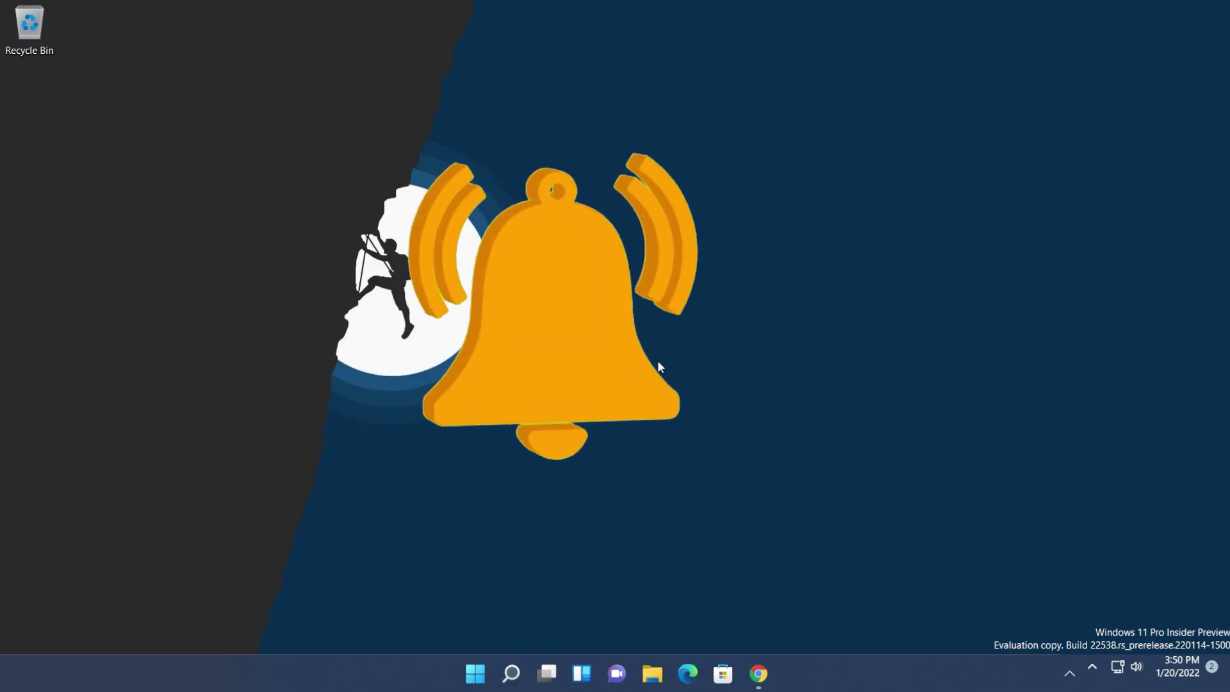
Step: Launch Task Manager with Ctrl+Shift+Esc, showing its old light-themed design
{"action": "key", "text": "ctrl+shift+Escape"}
Step: Drag the classic Task Manager window toward the right of the desktop, then close it
{"action": "left_click_drag", "start_coordinate": [337, 118], "coordinate": [473, 126]}
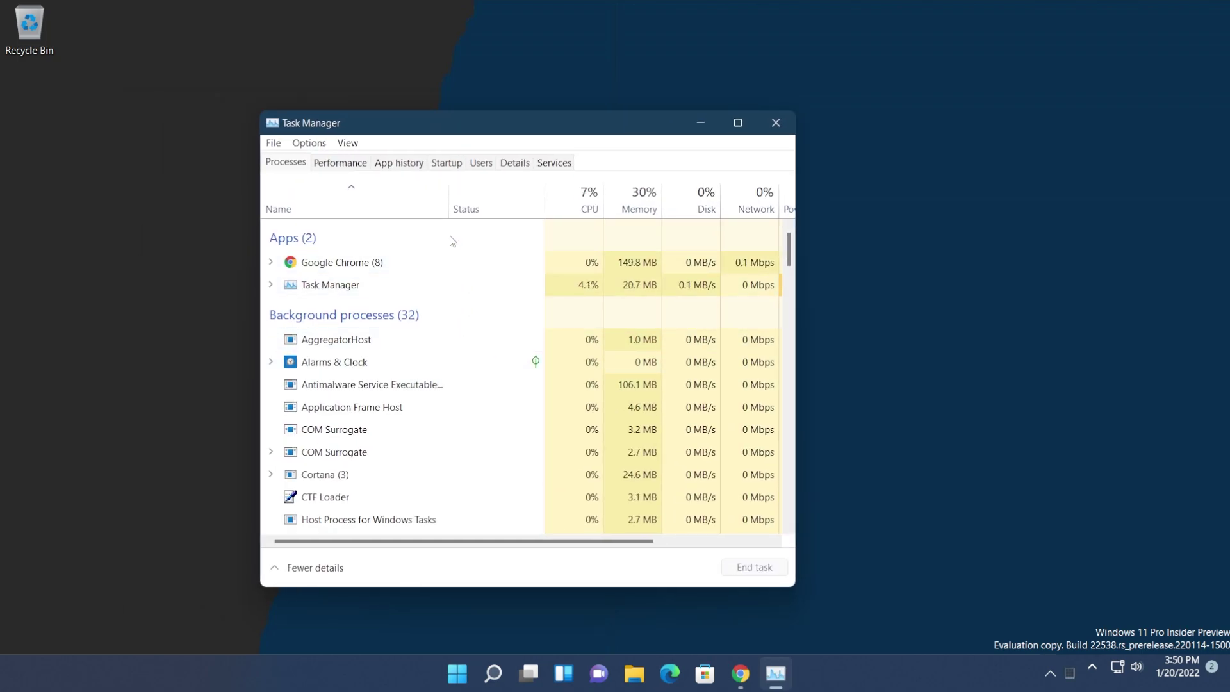
{"action": "left_click_drag", "start_coordinate": [437, 112], "coordinate": [559, 120]}
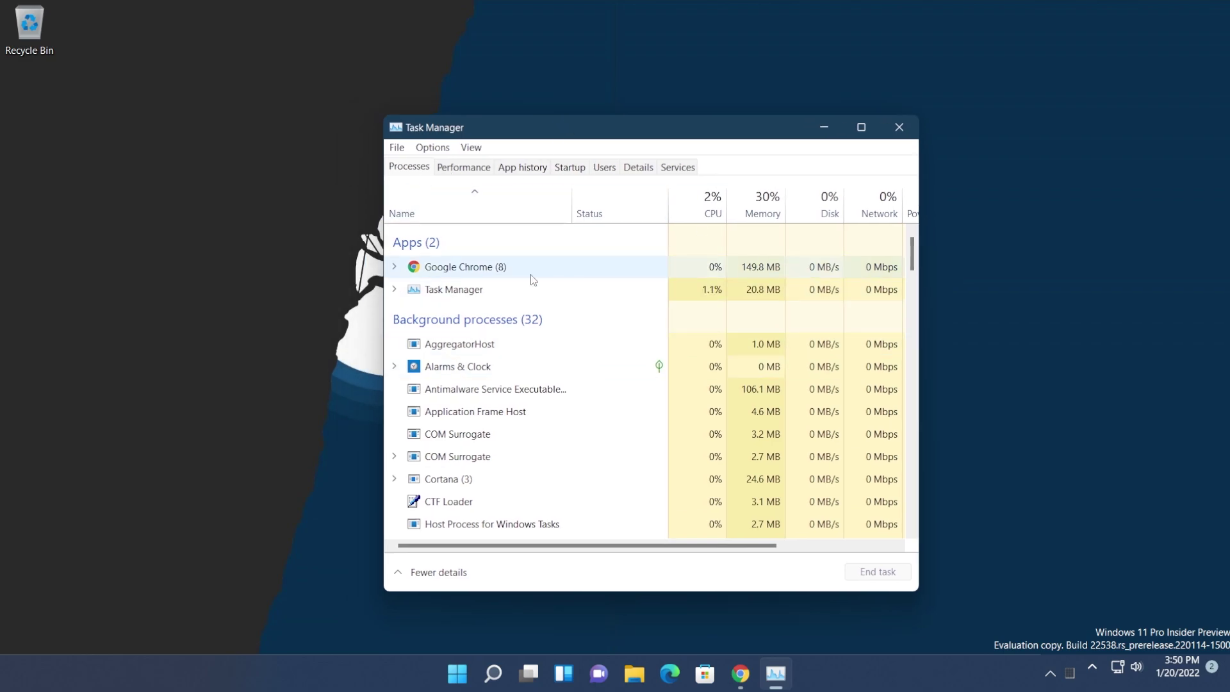
{"action": "left_click_drag", "start_coordinate": [516, 128], "coordinate": [618, 120]}
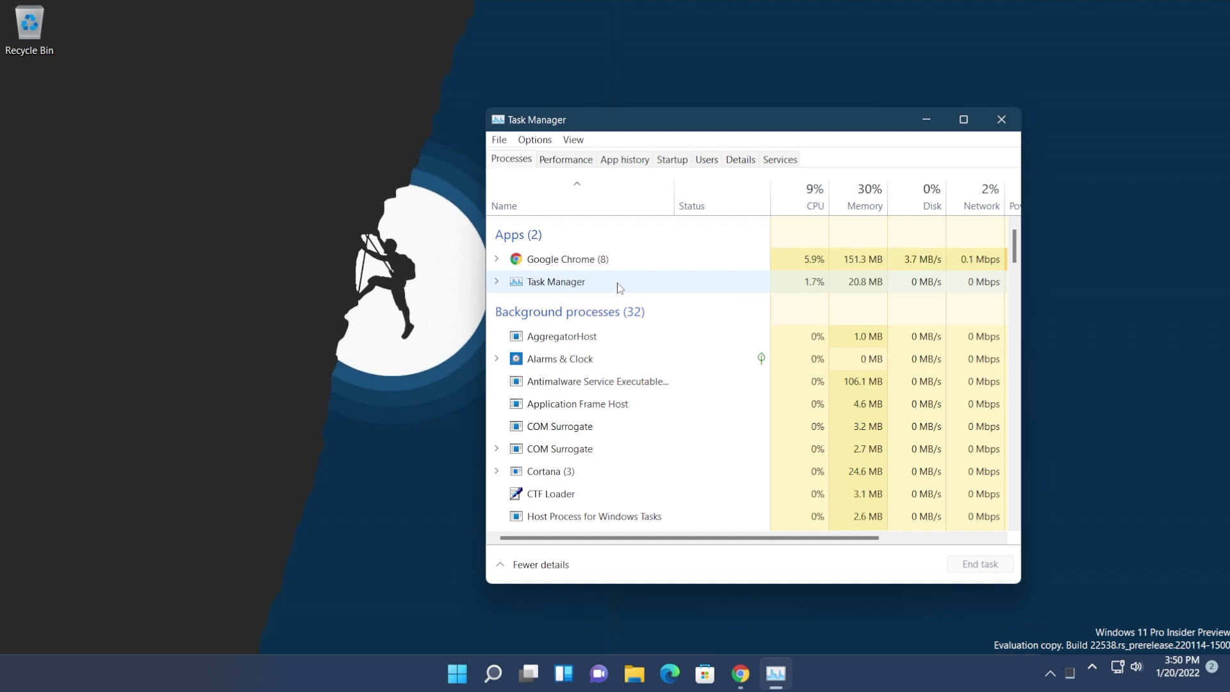
{"action": "left_click_drag", "start_coordinate": [607, 117], "coordinate": [667, 114]}
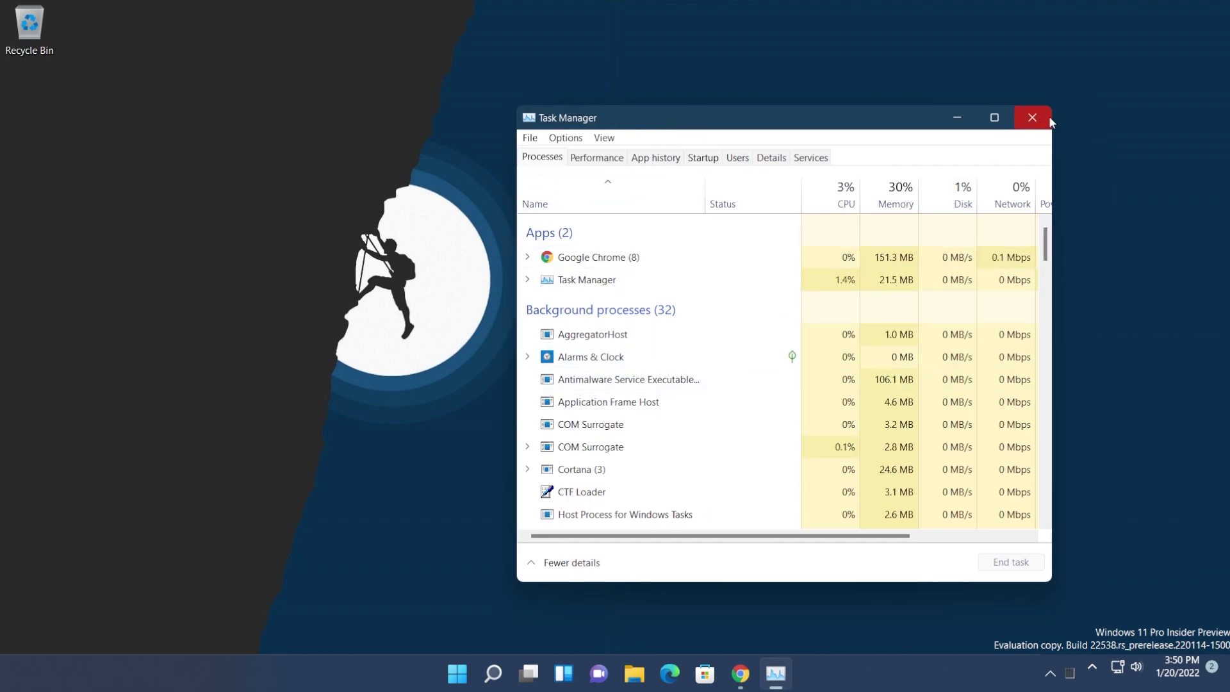
{"action": "left_click", "coordinate": [1032, 117]}
Step: Return to the ViVe releases page in Chrome and download ViVeTool-v0.2.1.zip
{"action": "key", "text": "alt+Tab"}
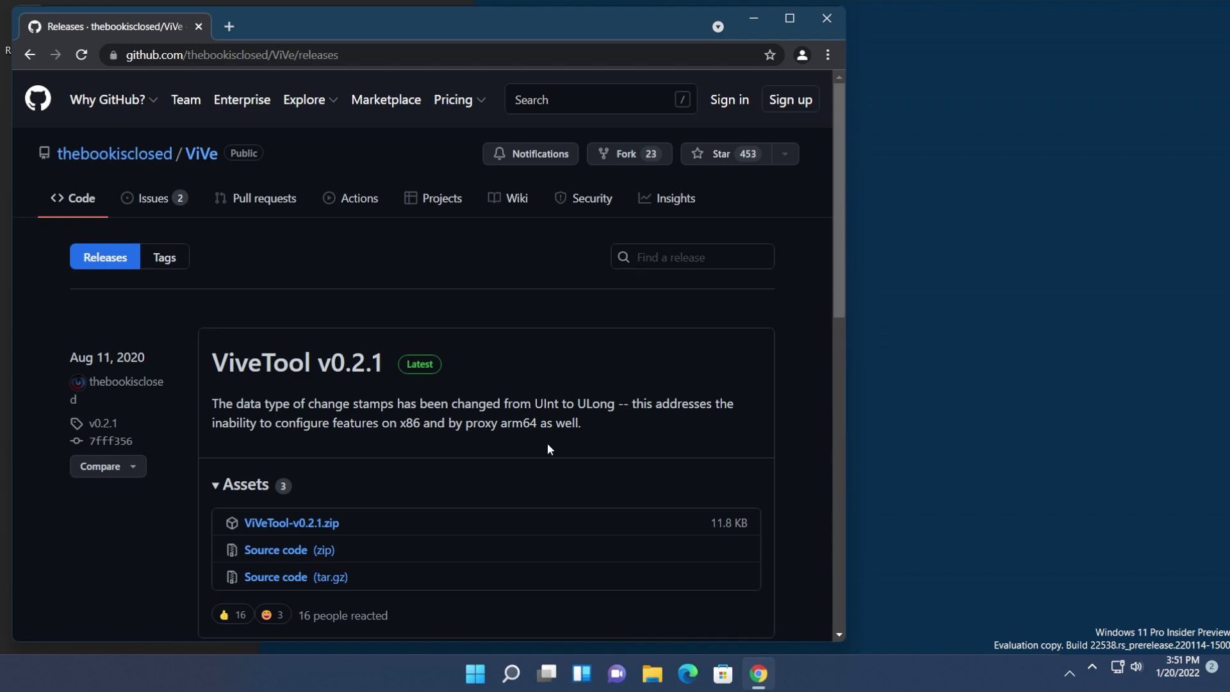
{"action": "left_click", "coordinate": [272, 523]}
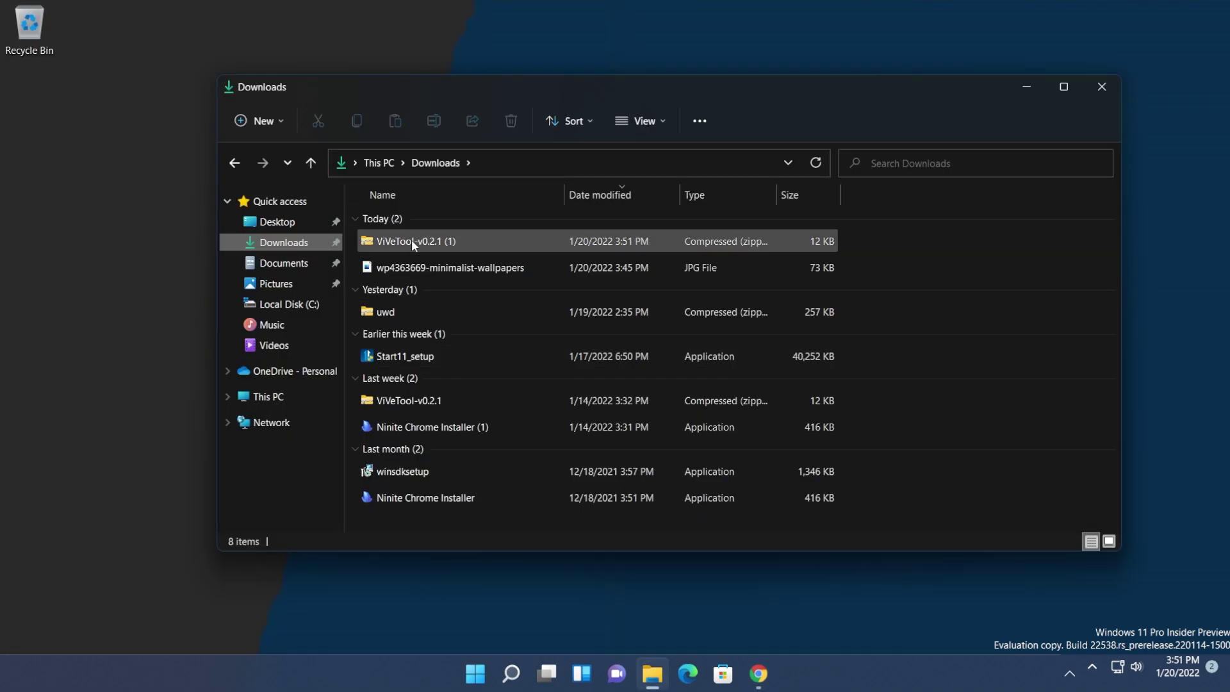
Step: Start Extract All on the ViVeTool-v0.2.1 (1) zip and browse This PC for a destination
{"action": "right_click", "coordinate": [411, 240]}
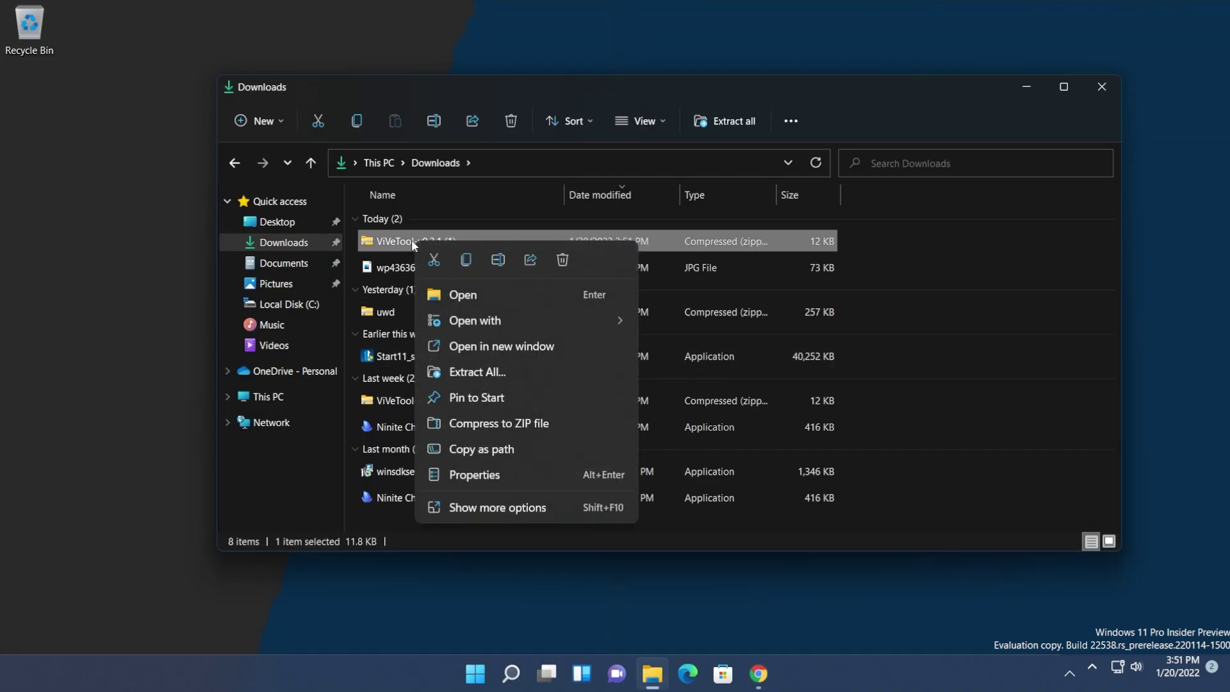
{"action": "left_click", "coordinate": [501, 374]}
{"action": "left_click", "coordinate": [777, 262]}
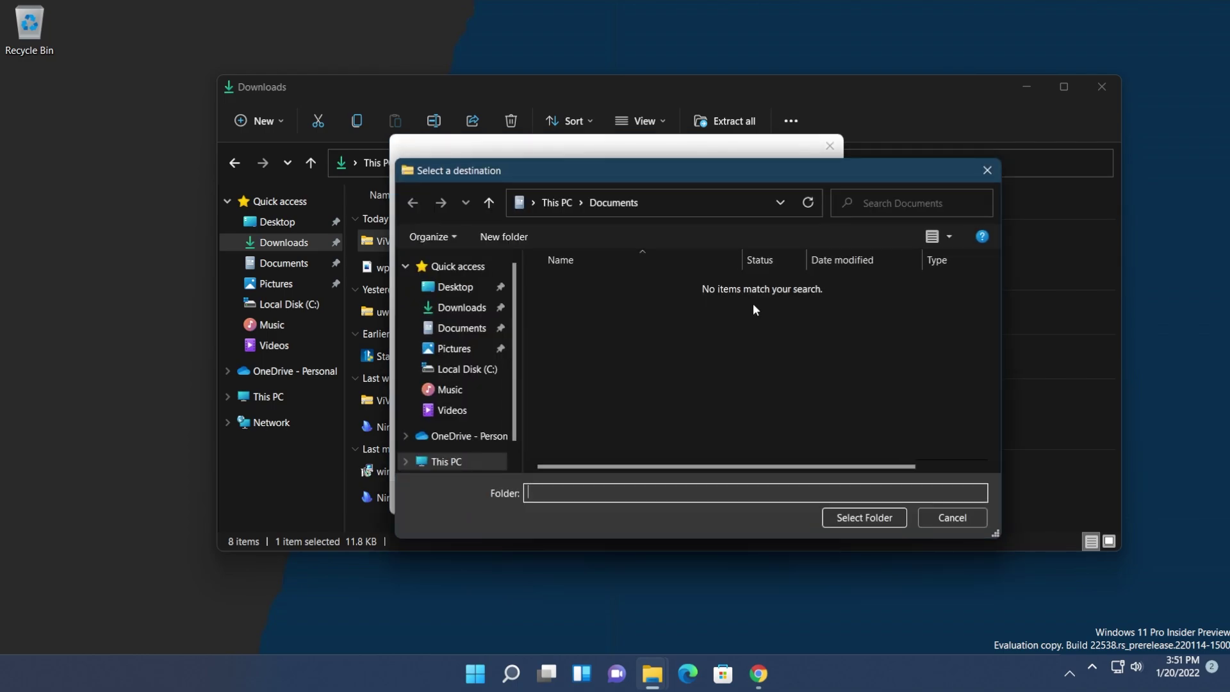
{"action": "scroll", "coordinate": [586, 319], "scroll_direction": "down", "scroll_amount": 1}
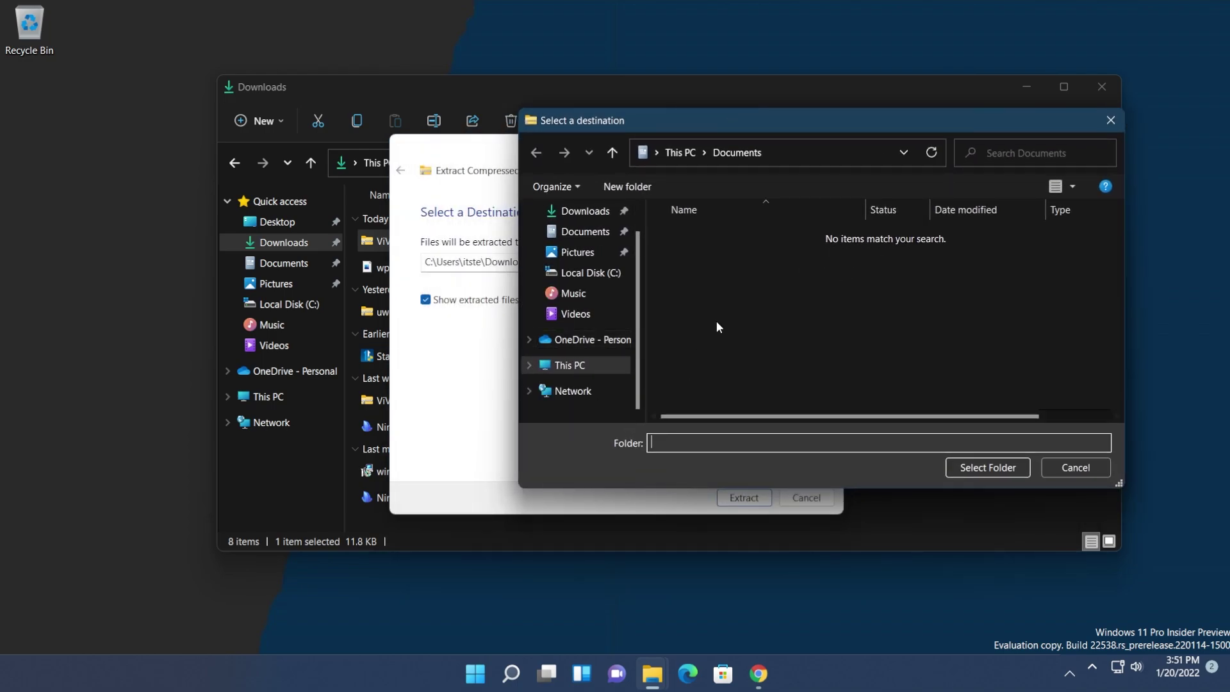
{"action": "left_click_drag", "start_coordinate": [754, 120], "coordinate": [620, 137]}
{"action": "left_click", "coordinate": [404, 523]}
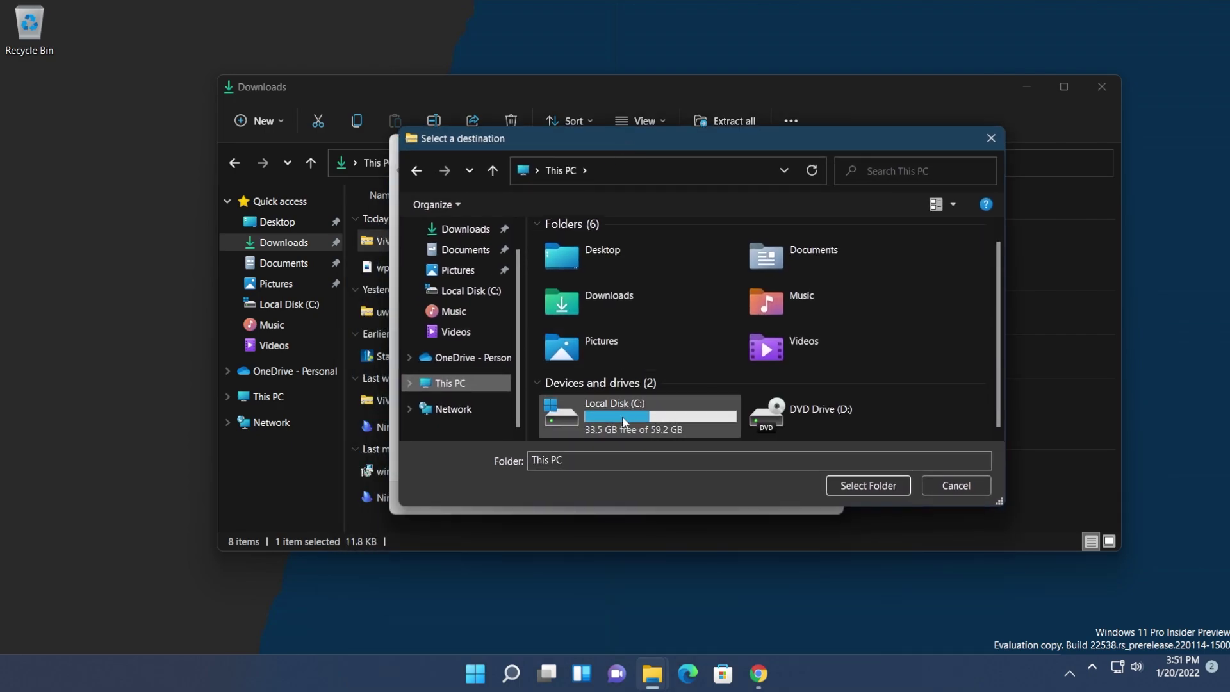
Step: Set the extraction destination to C:\Windows\System32
{"action": "mouse_move", "coordinate": [625, 421]}
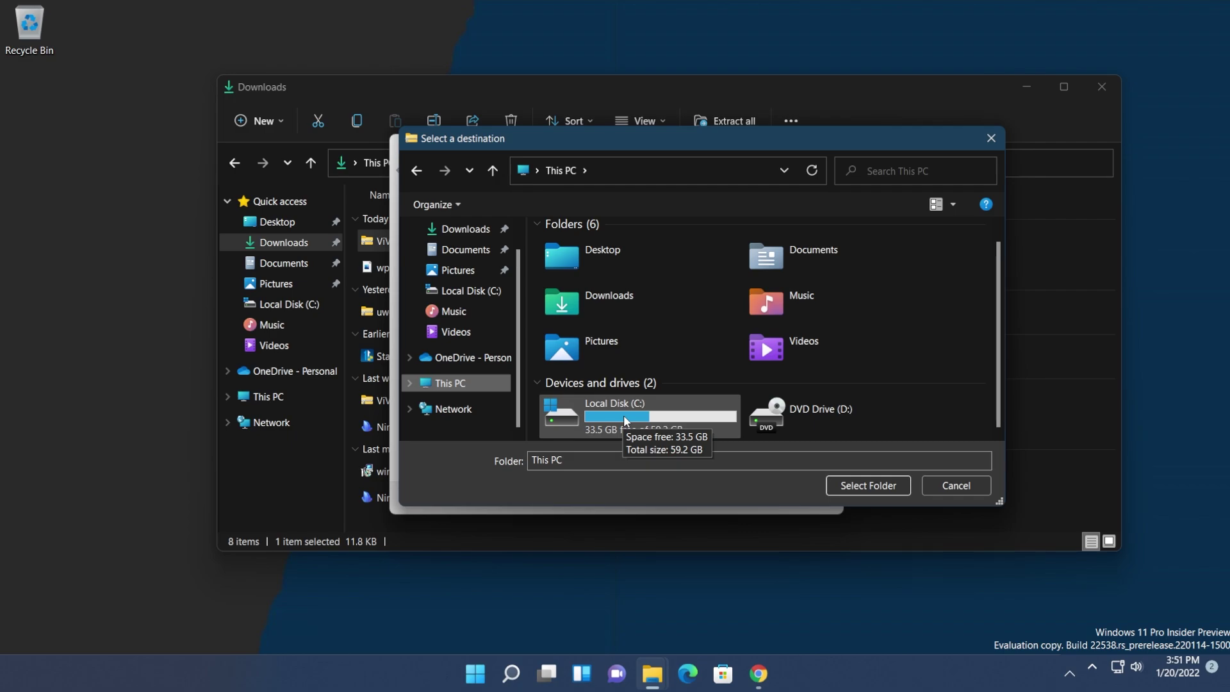
{"action": "double_click", "coordinate": [625, 420]}
{"action": "double_click", "coordinate": [613, 360]}
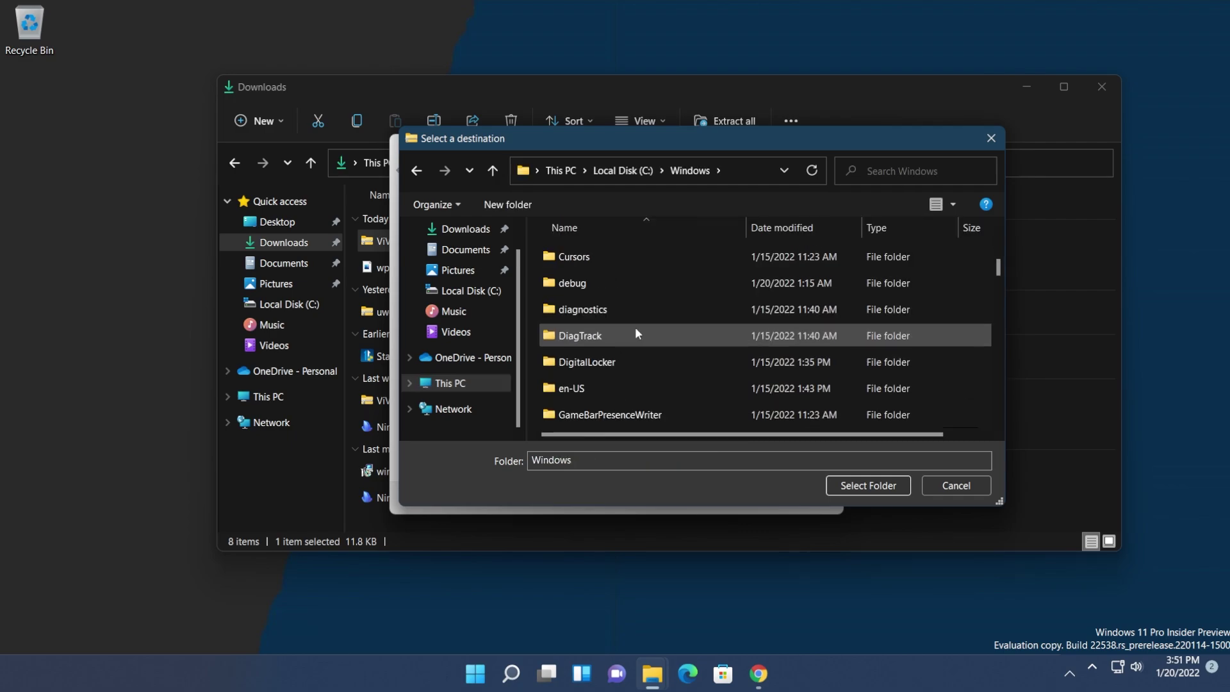
{"action": "scroll", "coordinate": [635, 326], "scroll_direction": "down", "scroll_amount": 10}
{"action": "scroll", "coordinate": [635, 333], "scroll_direction": "down", "scroll_amount": 4}
{"action": "scroll", "coordinate": [615, 371], "scroll_direction": "up", "scroll_amount": 1}
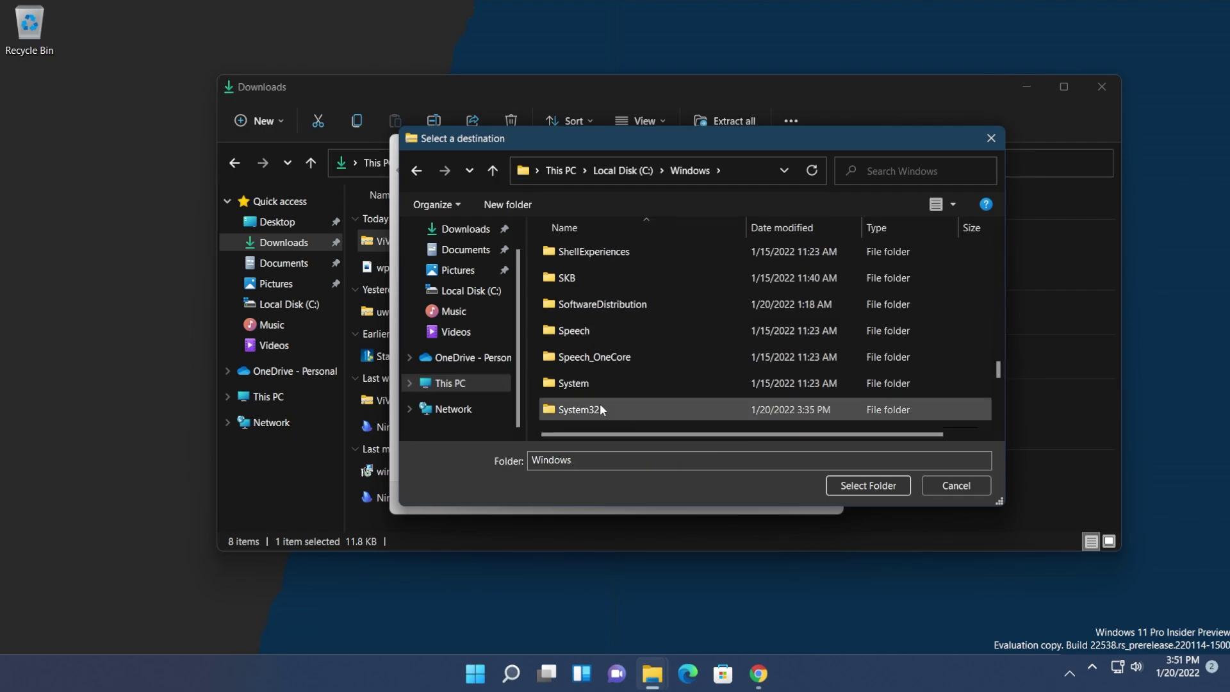
{"action": "double_click", "coordinate": [599, 404]}
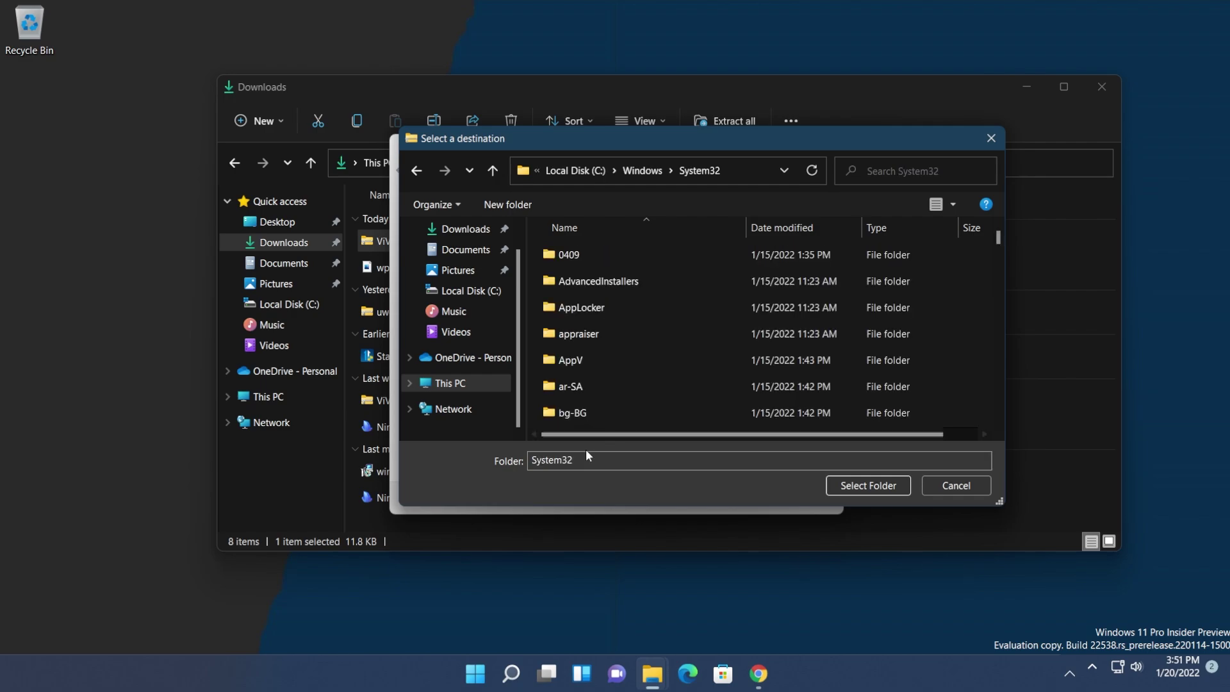
{"action": "left_click", "coordinate": [865, 485]}
Step: Extract into System32, replacing existing files and granting administrator permission, then close the window
{"action": "left_click", "coordinate": [749, 504]}
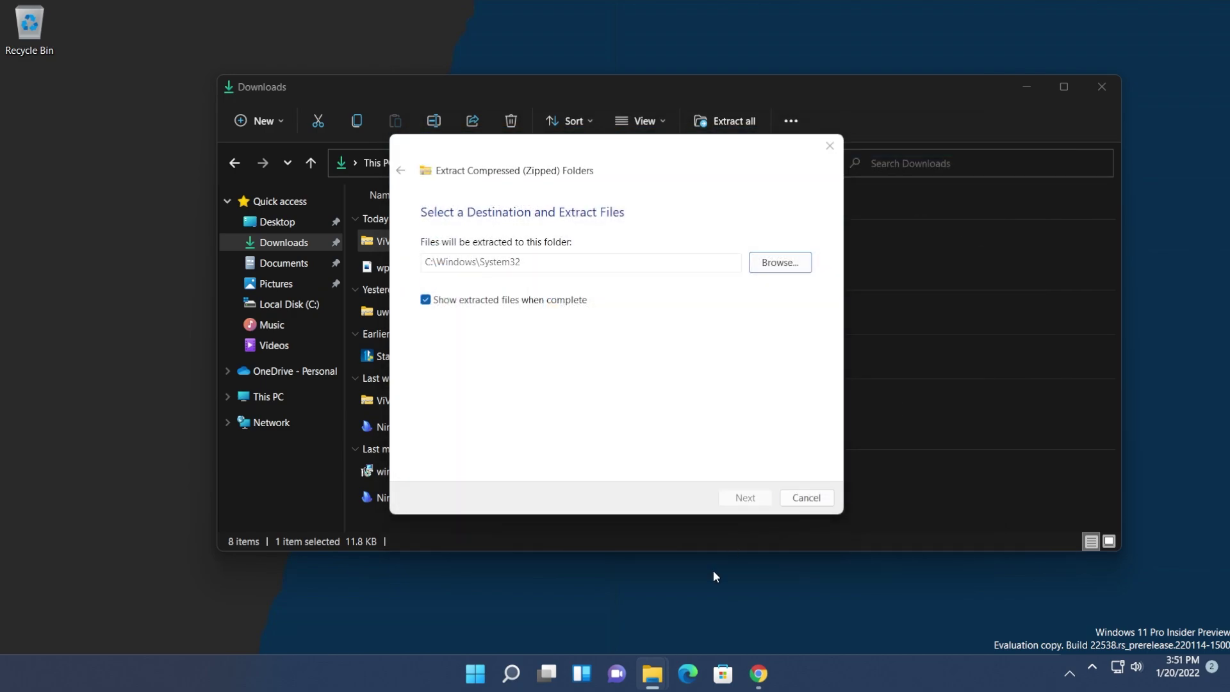
{"action": "left_click", "coordinate": [267, 256]}
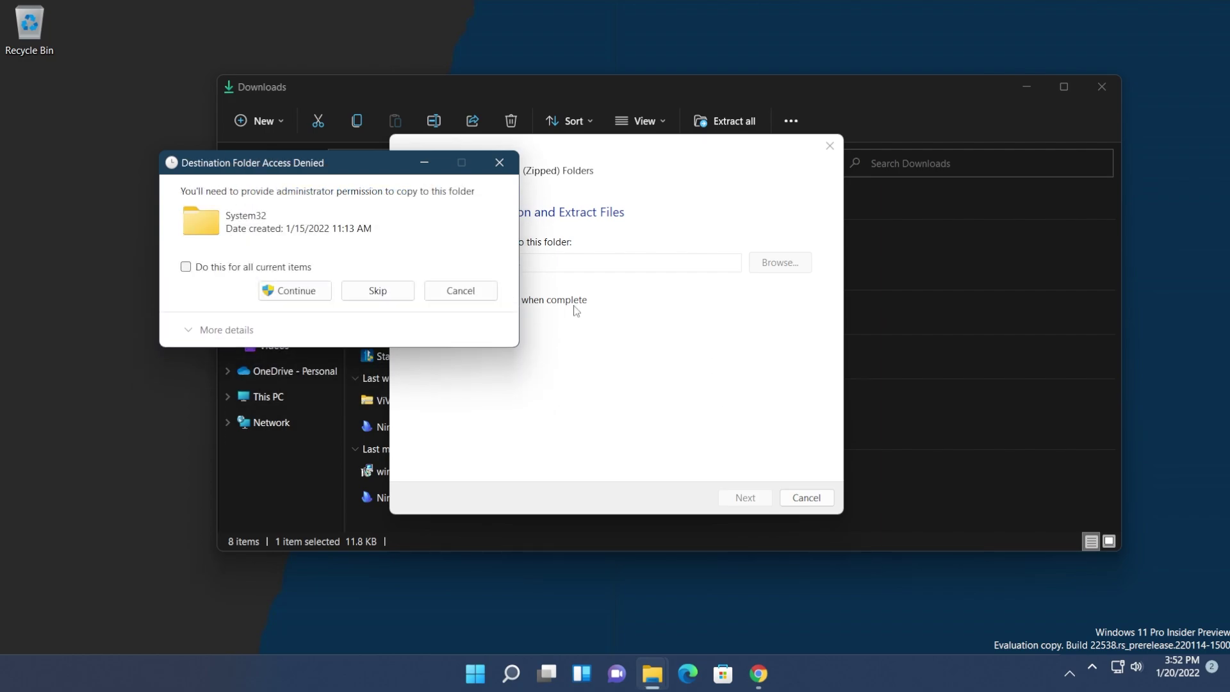
{"action": "left_click", "coordinate": [306, 295]}
{"action": "left_click", "coordinate": [145, 266]}
{"action": "left_click", "coordinate": [294, 288]}
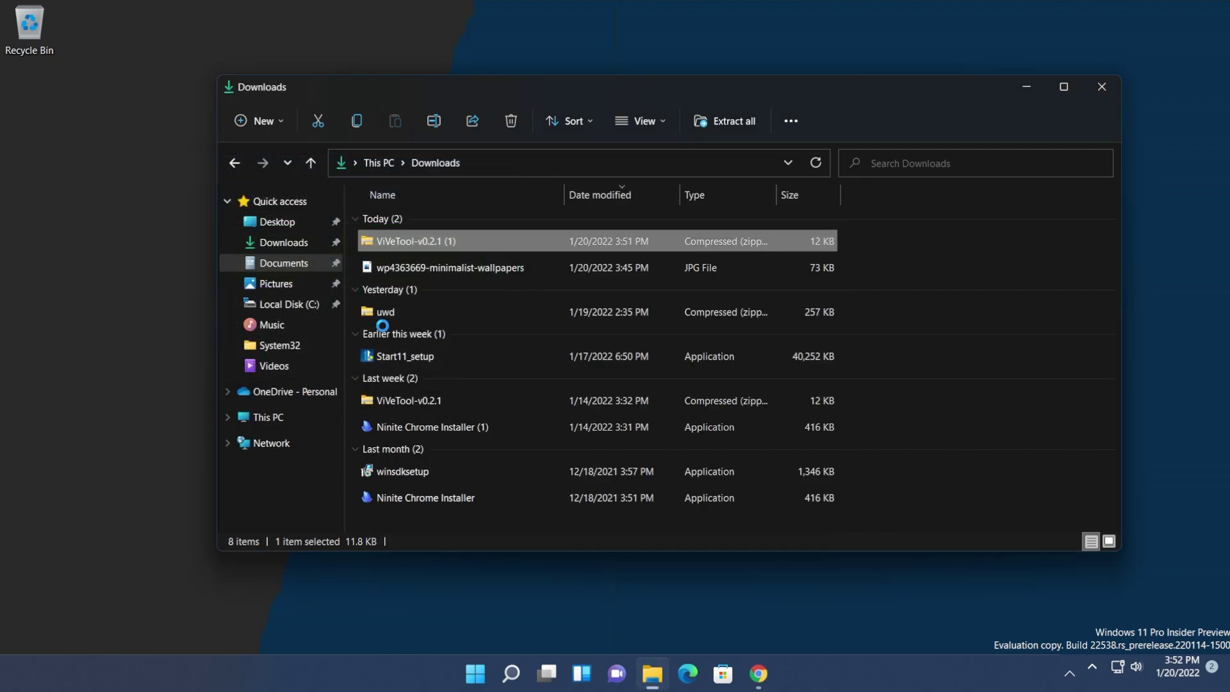
{"action": "left_click", "coordinate": [1122, 108]}
Step: Close the Downloads window and launch Command Prompt as administrator
{"action": "left_click", "coordinate": [1101, 87]}
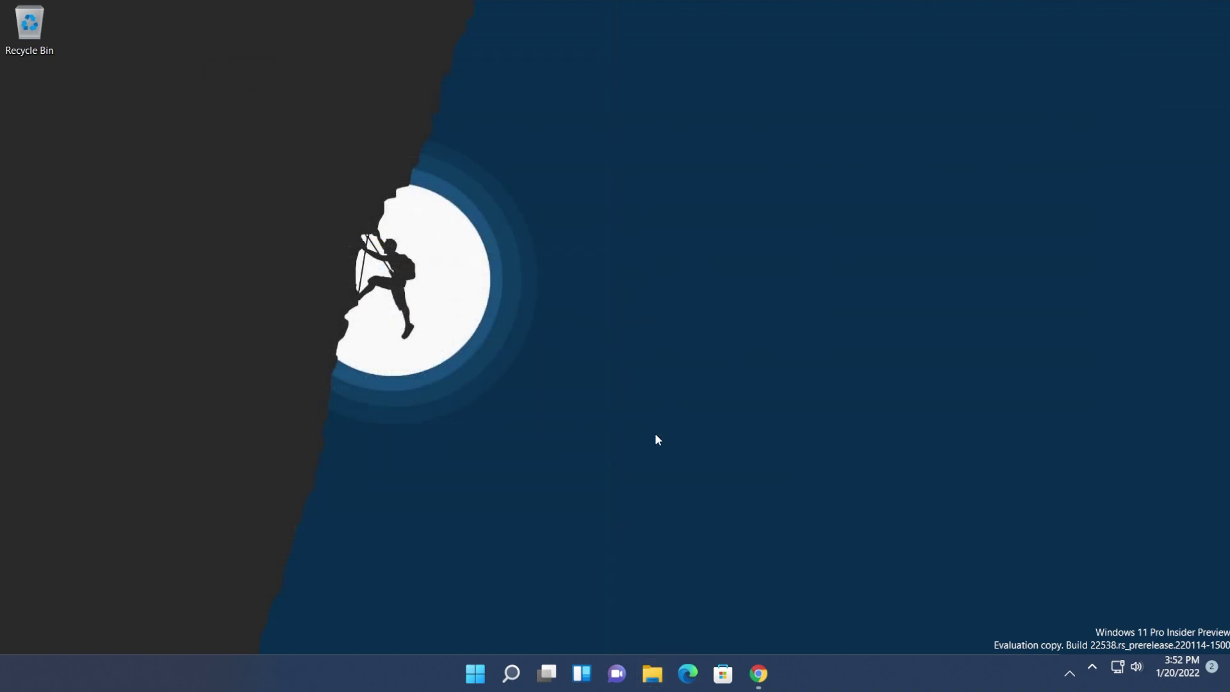
{"action": "left_click", "coordinate": [510, 673]}
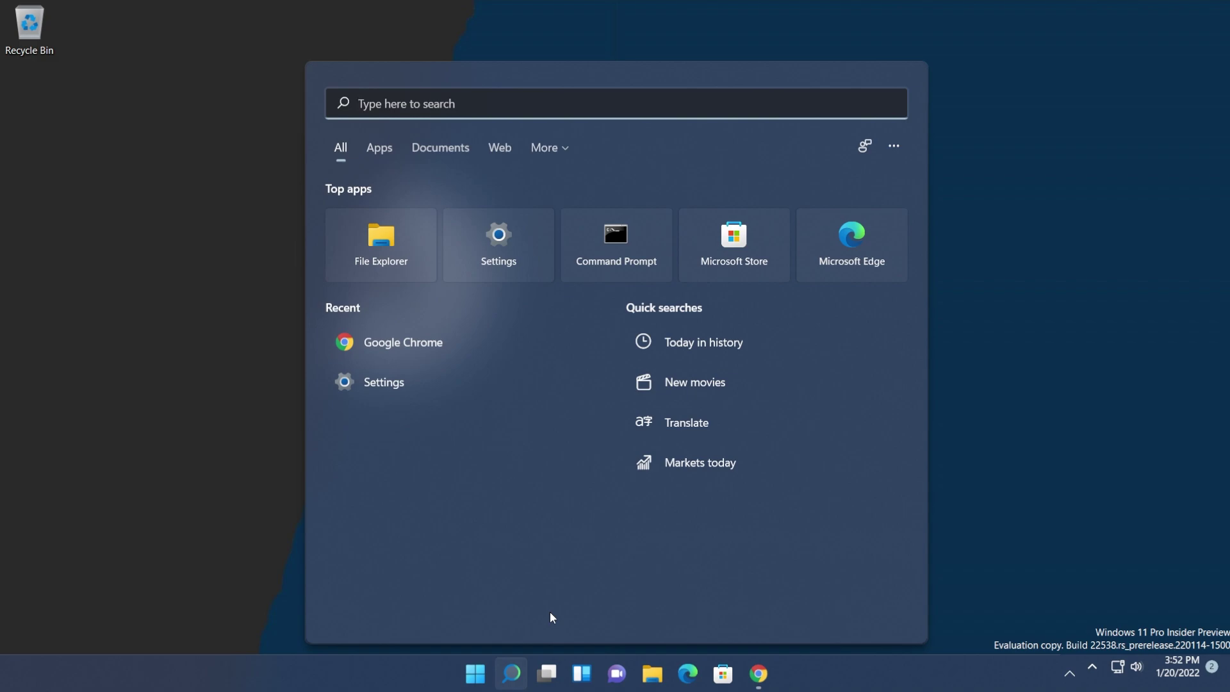
{"action": "type", "text": "cmd"}
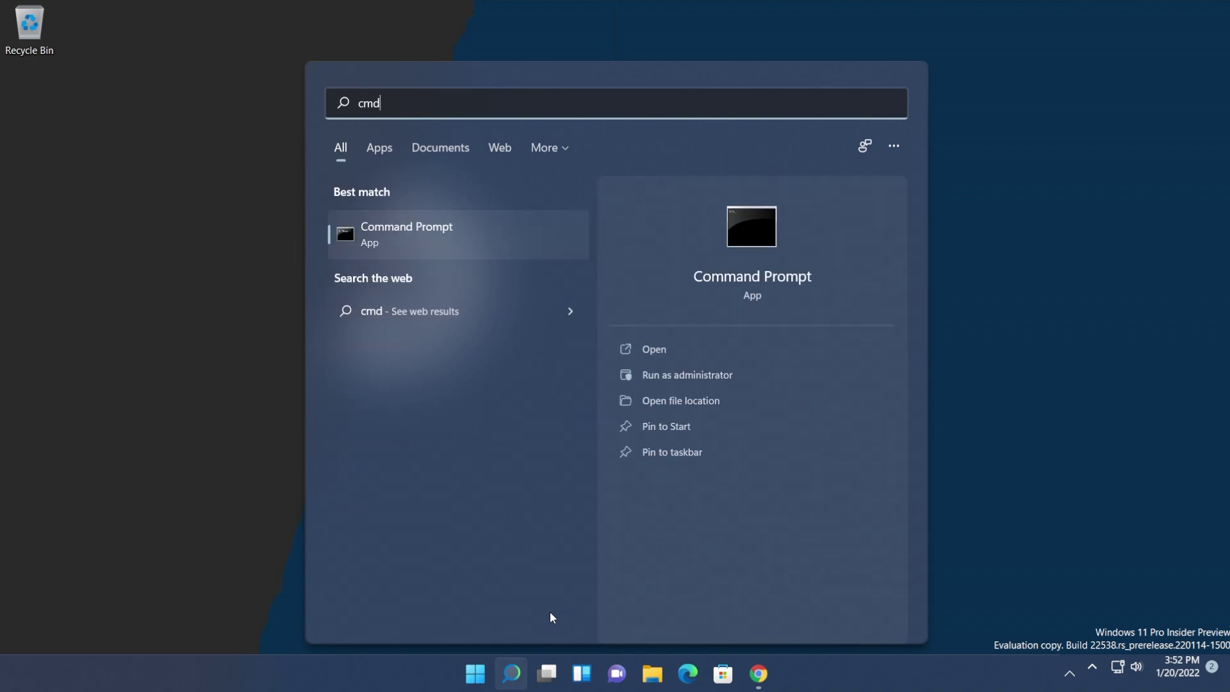
{"action": "right_click", "coordinate": [424, 233]}
{"action": "left_click", "coordinate": [476, 258]}
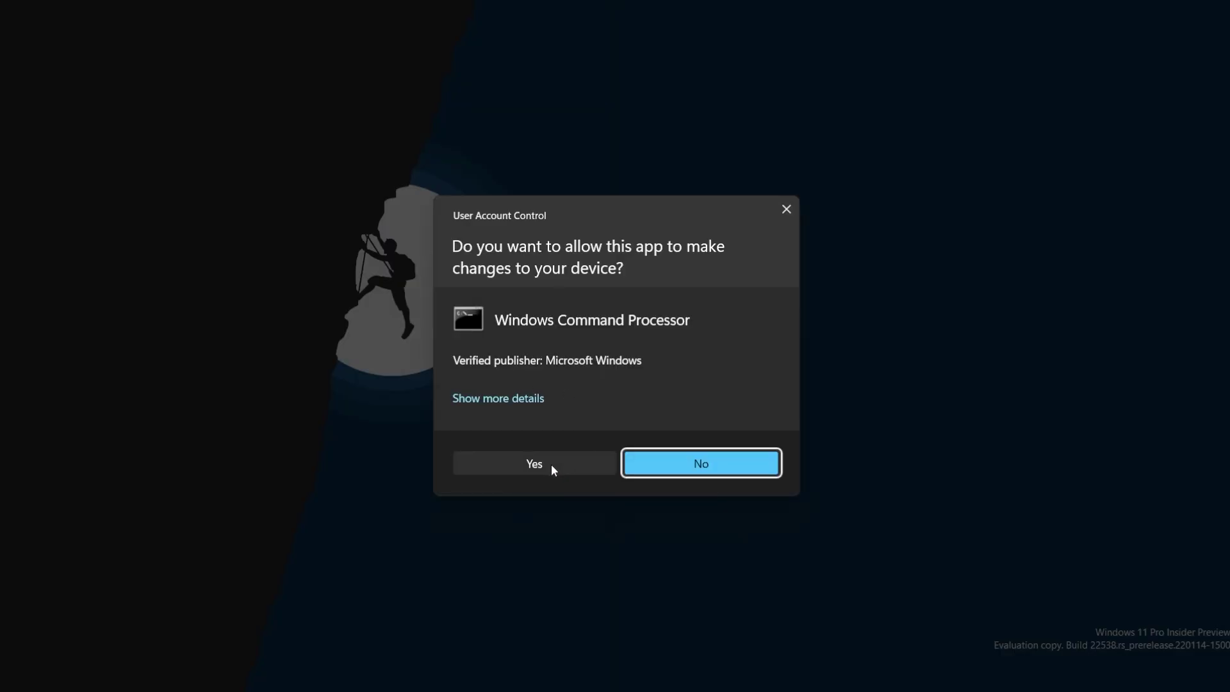
{"action": "left_click", "coordinate": [551, 464]}
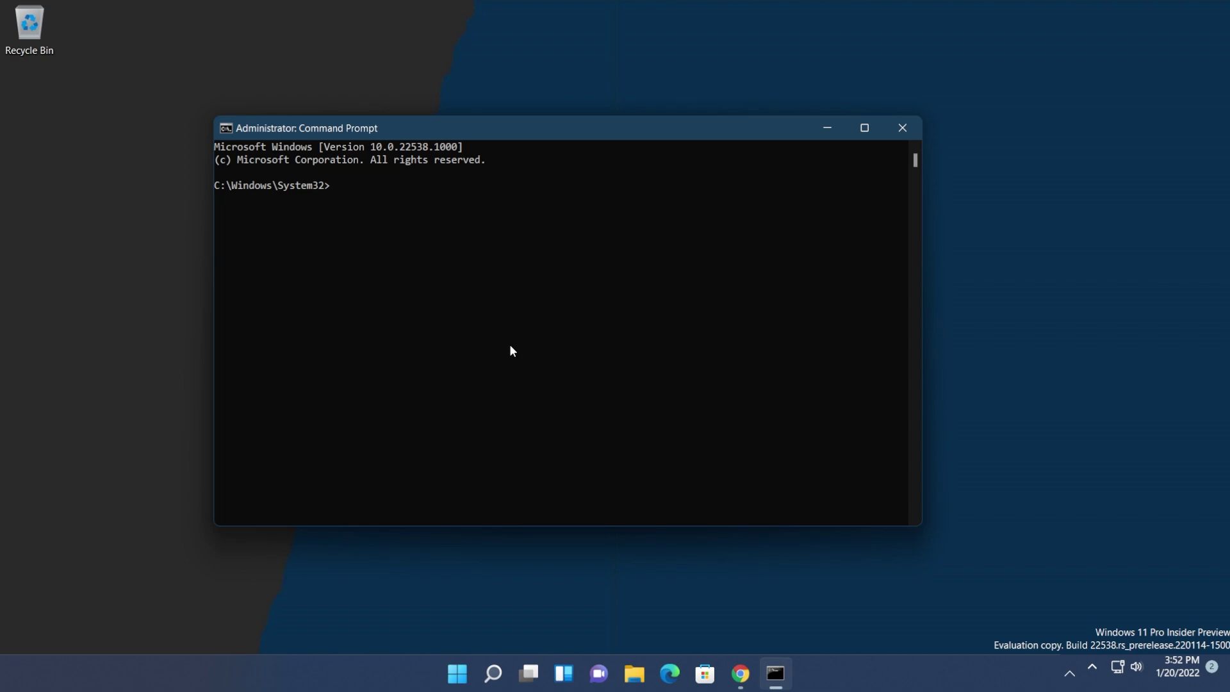
Step: Run 'vivetool addconfig <id> 2' for 35908098, 37204171 and 36898195, rerunning the last one
{"action": "type", "text": "vivetool addconfig  35908098 2"}
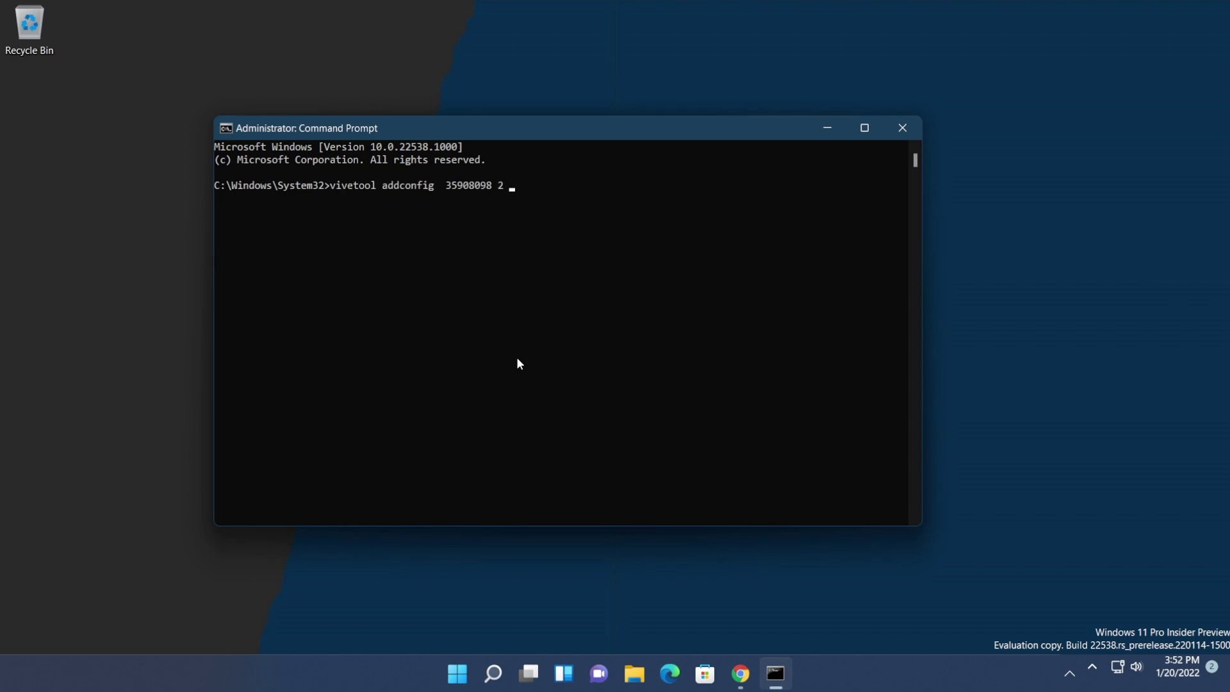
{"action": "key", "text": "Return"}
{"action": "type", "text": "vivetool addconfig  37204171 2"}
{"action": "key", "text": "Return"}
{"action": "type", "text": "vivetool addconfig  36898195 2"}
{"action": "key", "text": "Return"}
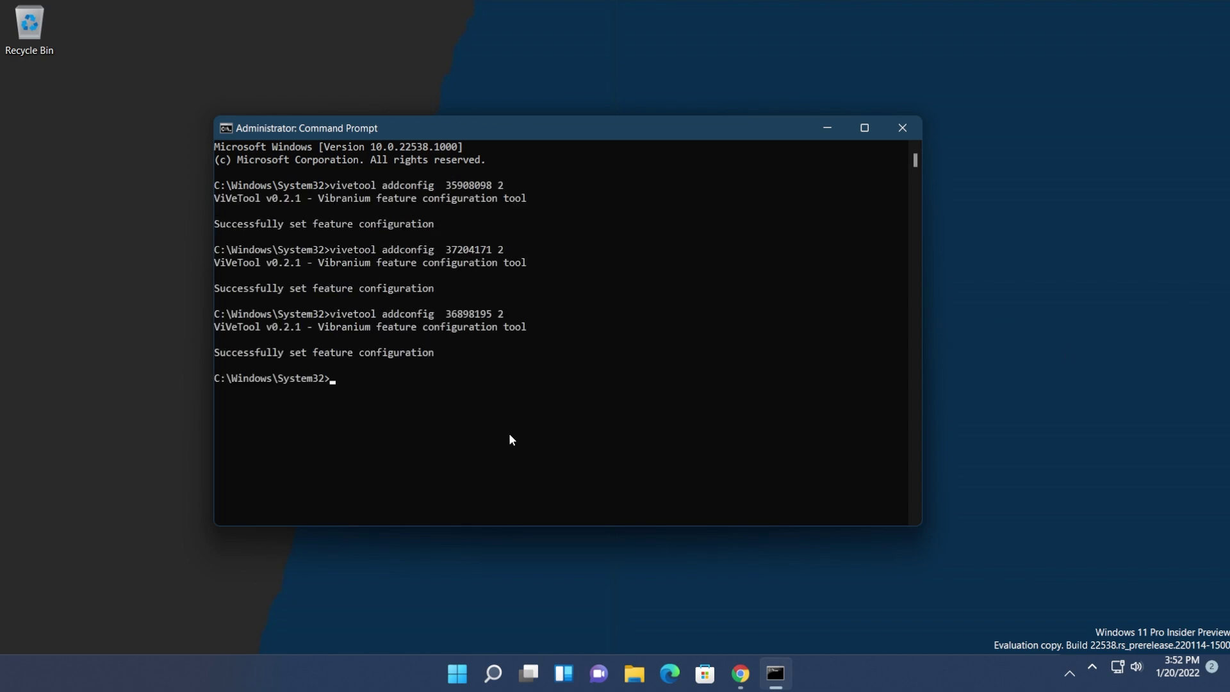
{"action": "key", "text": "Up"}
{"action": "key", "text": "Return"}
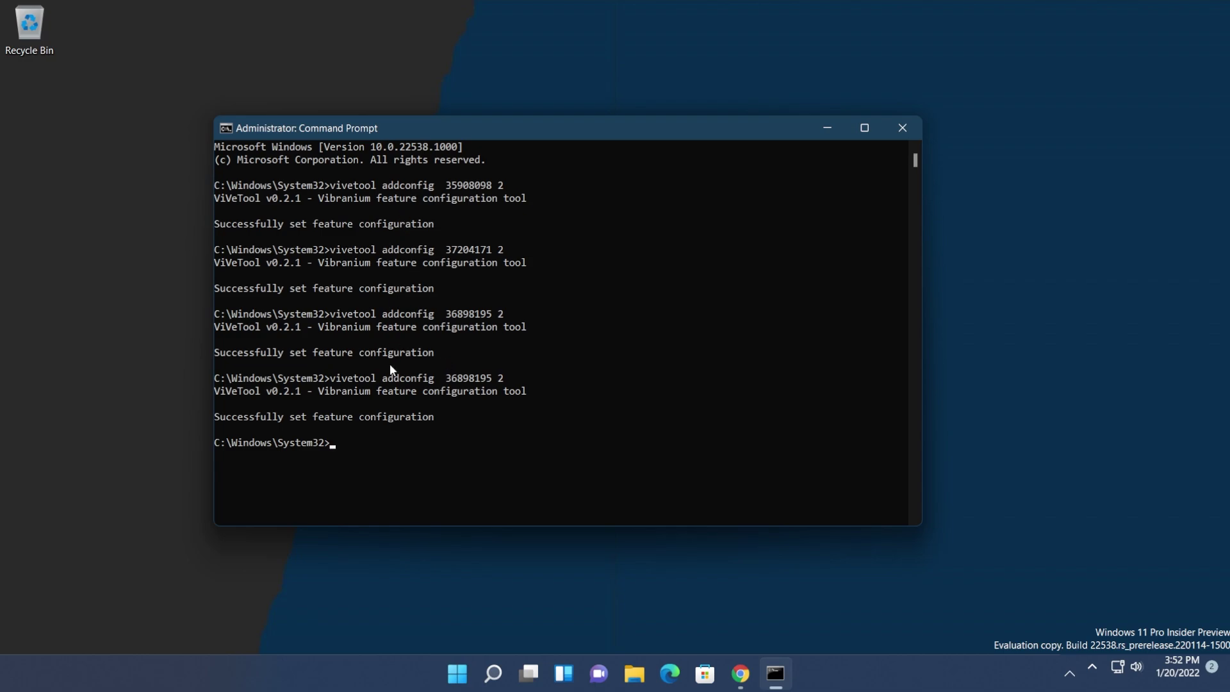
Step: Close Command Prompt and restart Windows from the Start button's quick menu
{"action": "left_click", "coordinate": [914, 130]}
{"action": "right_click", "coordinate": [474, 676]}
{"action": "mouse_move", "coordinate": [501, 616]}
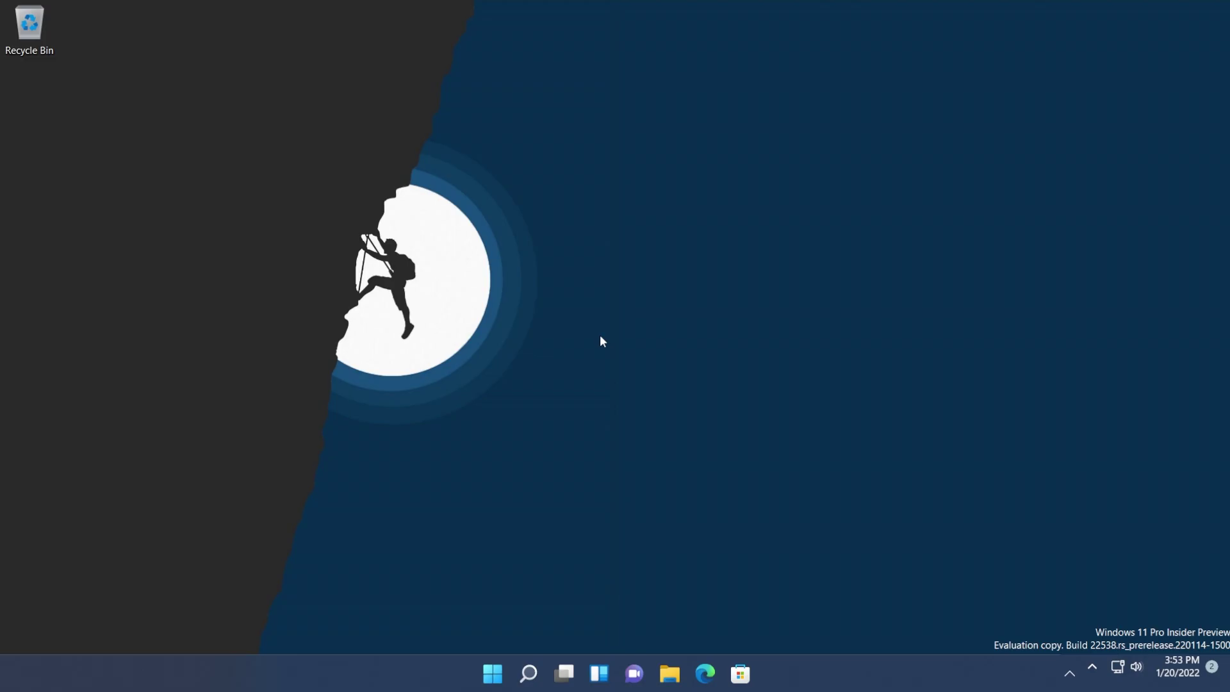
{"action": "right_click", "coordinate": [493, 670]}
Step: Launch the new dark Task Manager and widen it to show page names and Network and Power columns
{"action": "left_click", "coordinate": [489, 477]}
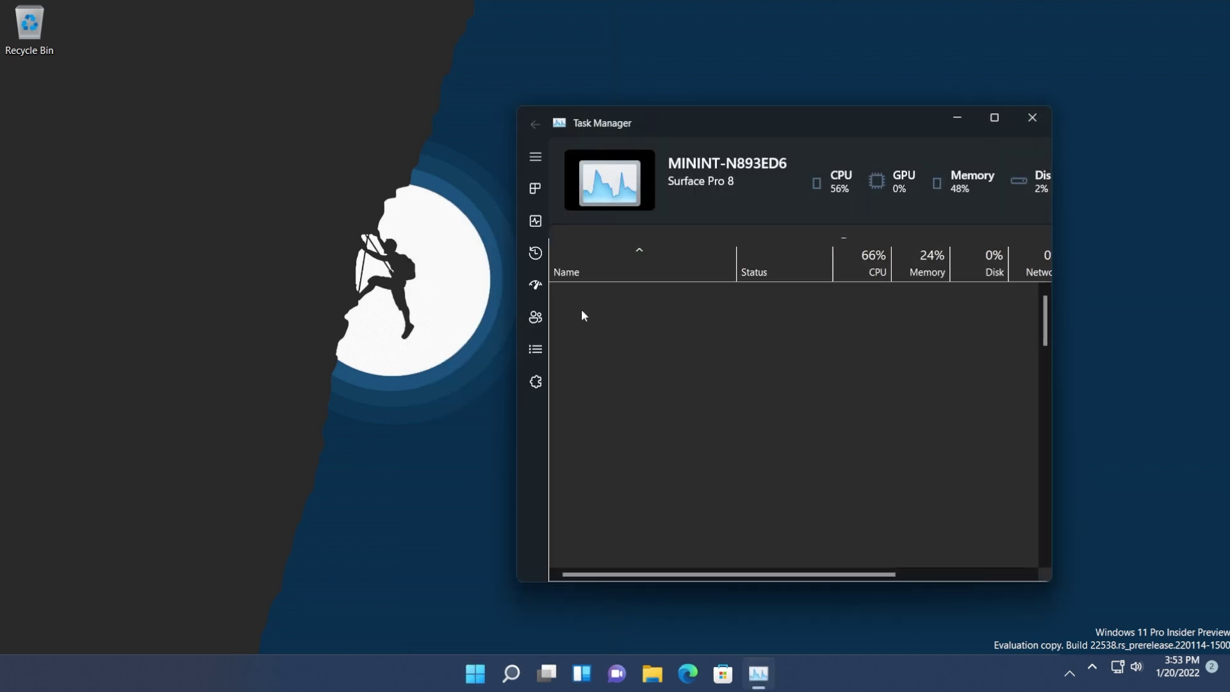
{"action": "left_click_drag", "start_coordinate": [718, 121], "coordinate": [477, 96]}
{"action": "left_click_drag", "start_coordinate": [782, 257], "coordinate": [939, 272]}
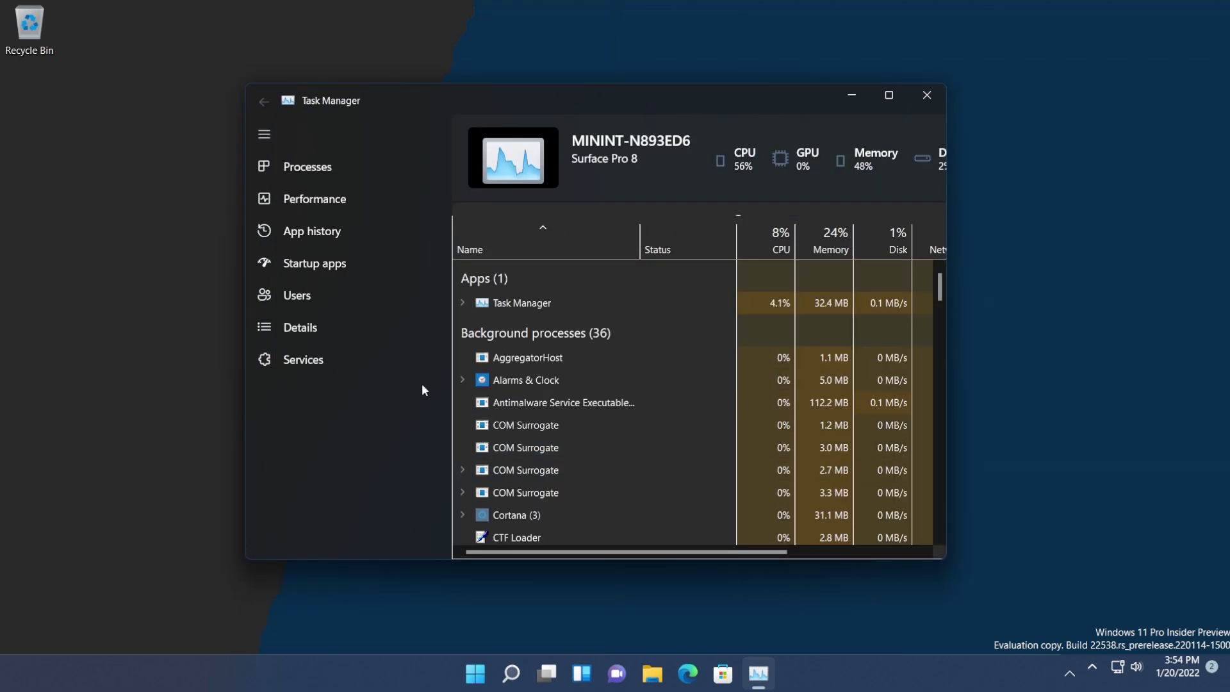
{"action": "left_click_drag", "start_coordinate": [946, 385], "coordinate": [1109, 385]}
Step: Reposition the Task Manager window lower and toward the left
{"action": "left_click_drag", "start_coordinate": [739, 90], "coordinate": [628, 121]}
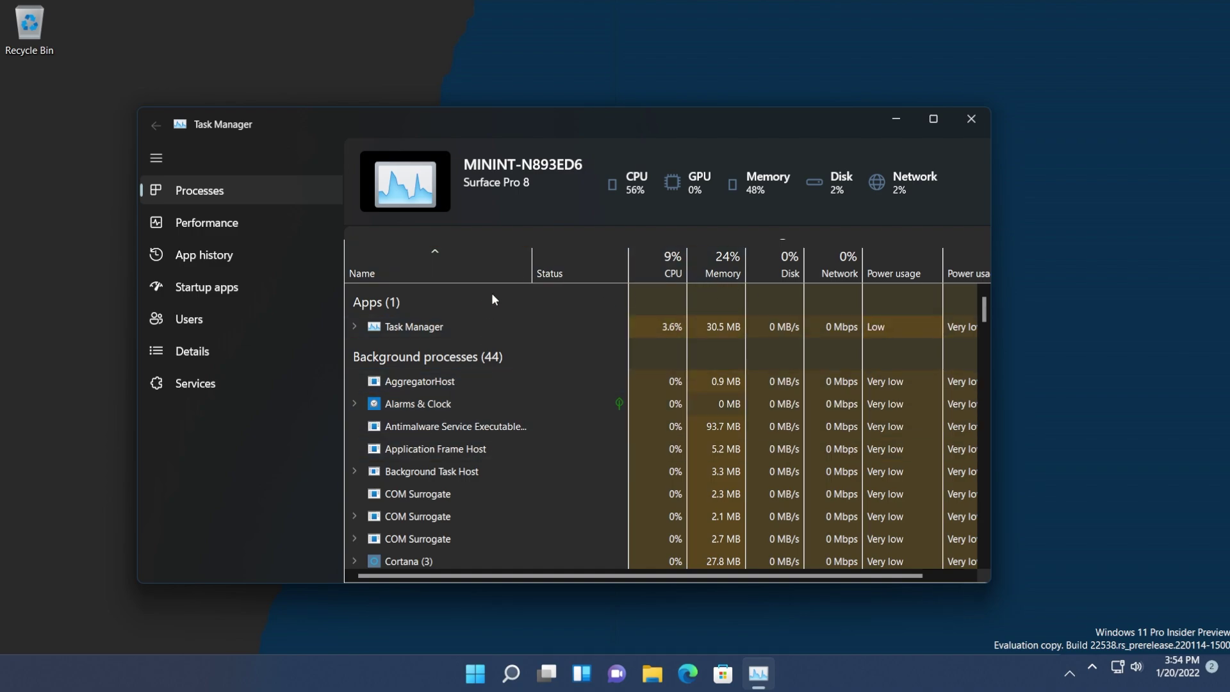
{"action": "scroll", "coordinate": [570, 350], "scroll_direction": "down", "scroll_amount": 1}
{"action": "scroll", "coordinate": [570, 351], "scroll_direction": "up", "scroll_amount": 1}
{"action": "left_click_drag", "start_coordinate": [497, 127], "coordinate": [479, 128]}
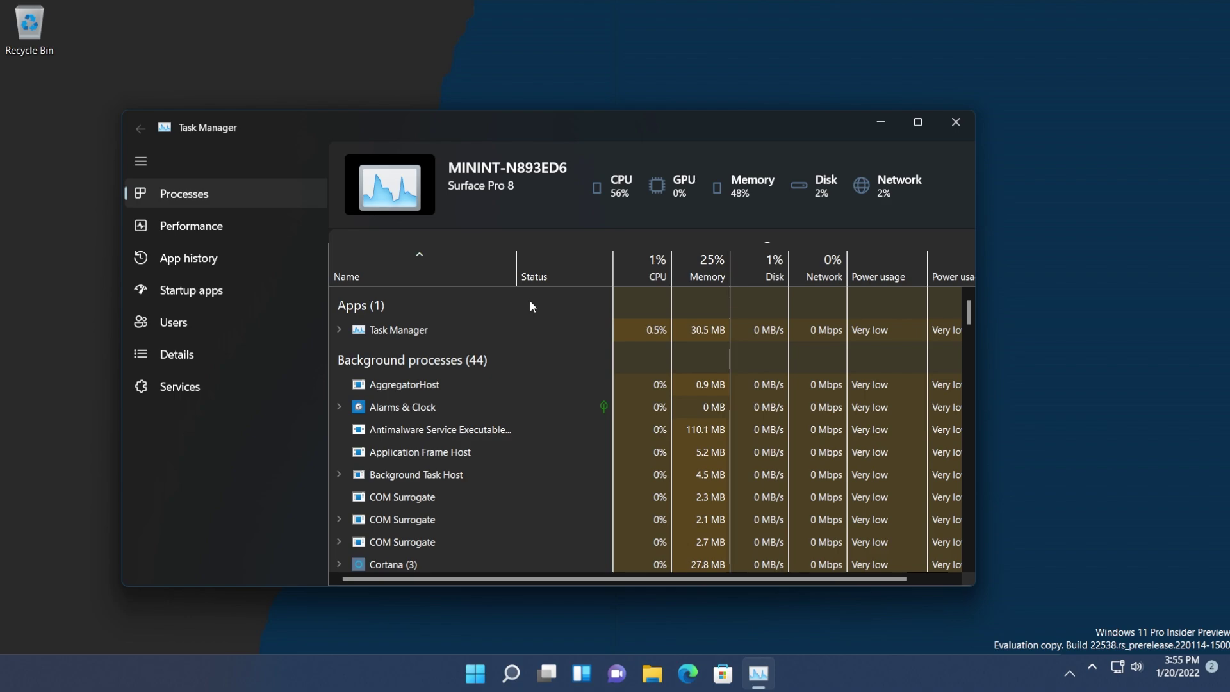
{"action": "left_click_drag", "start_coordinate": [451, 118], "coordinate": [415, 109]}
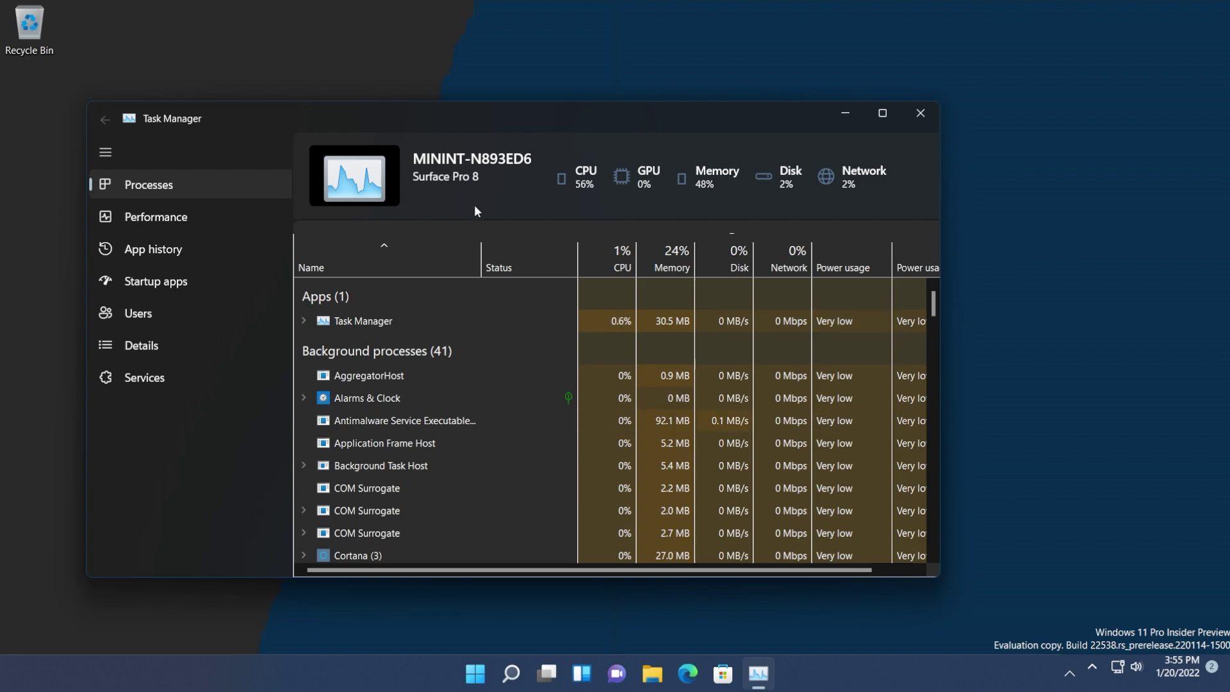
Step: Switch to the Performance page and view the CPU, Memory and Disk 0 (C:) graphs
{"action": "left_click", "coordinate": [162, 221]}
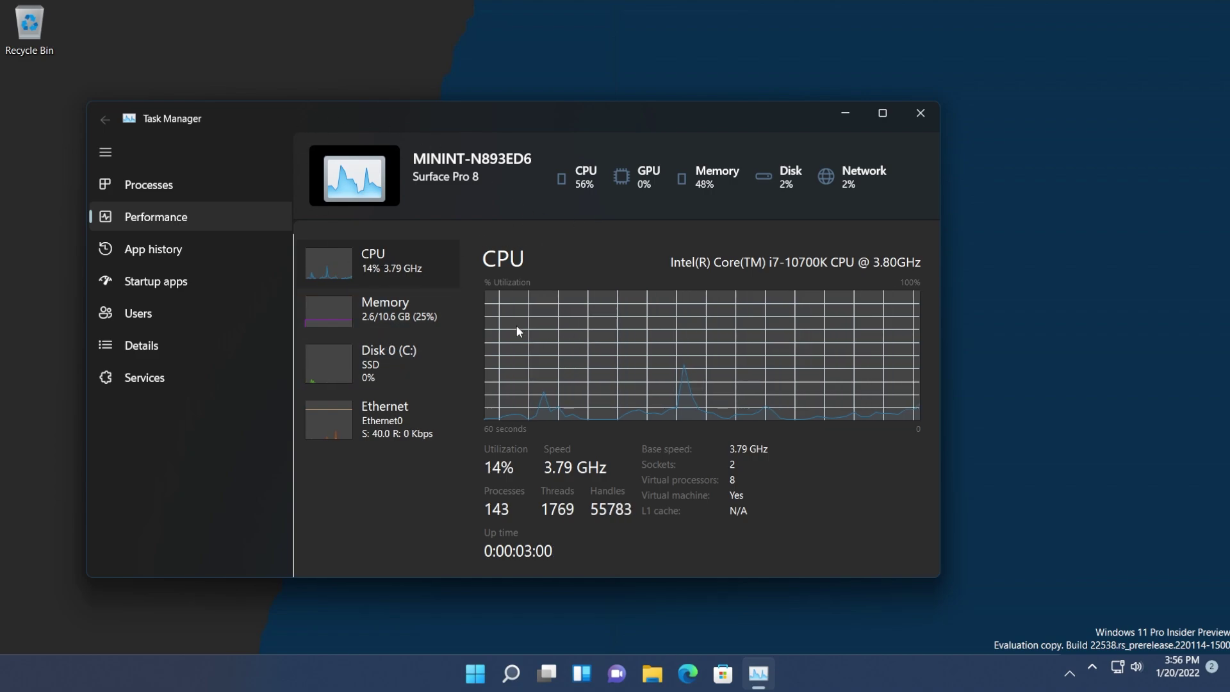
{"action": "left_click", "coordinate": [404, 358]}
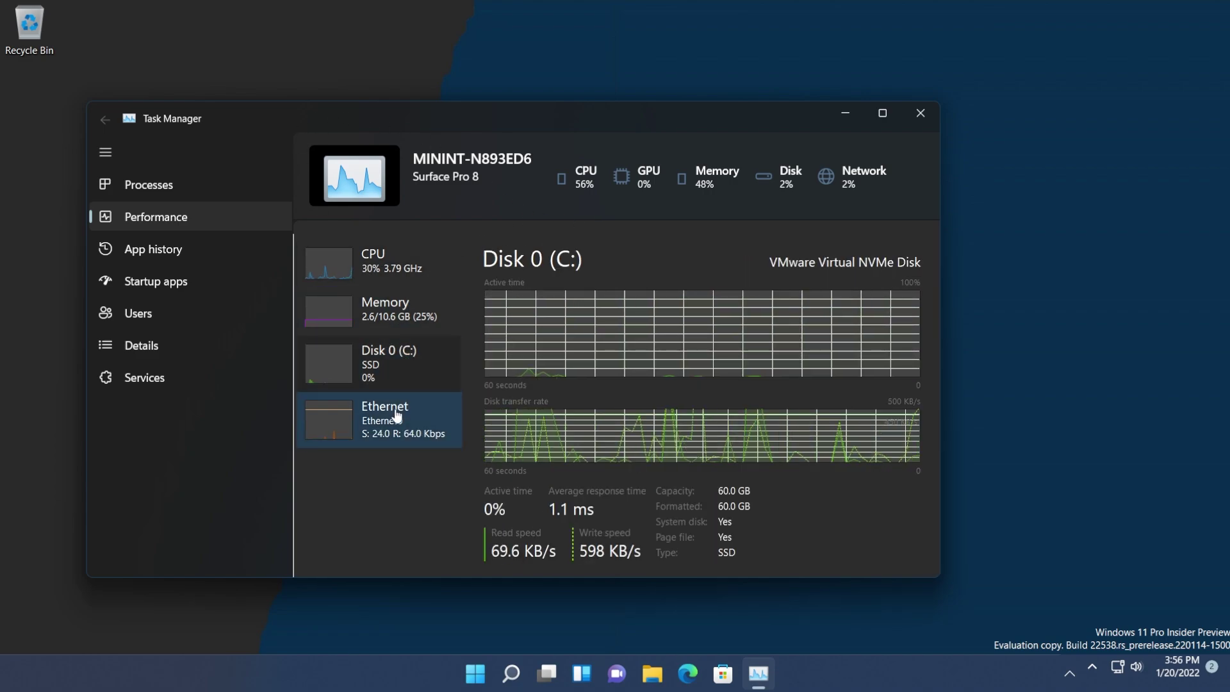
{"action": "left_click", "coordinate": [378, 262]}
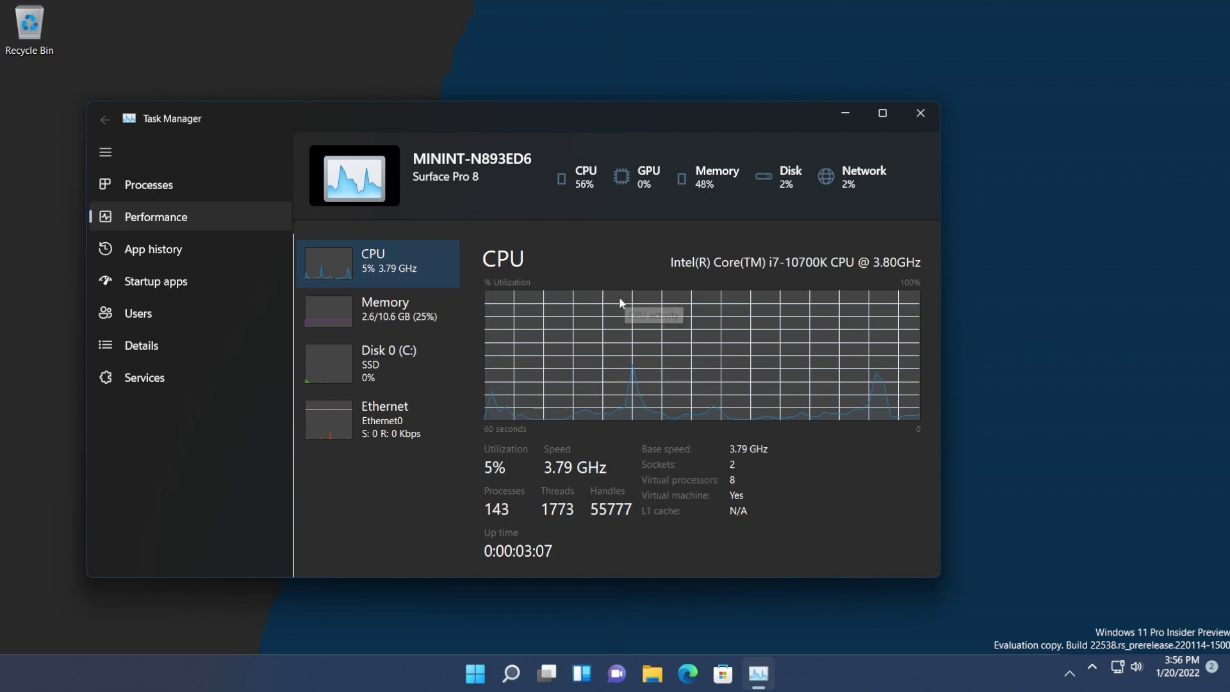
{"action": "left_click", "coordinate": [385, 311]}
{"action": "left_click", "coordinate": [390, 362]}
{"action": "left_click", "coordinate": [406, 427]}
{"action": "left_click", "coordinate": [390, 263]}
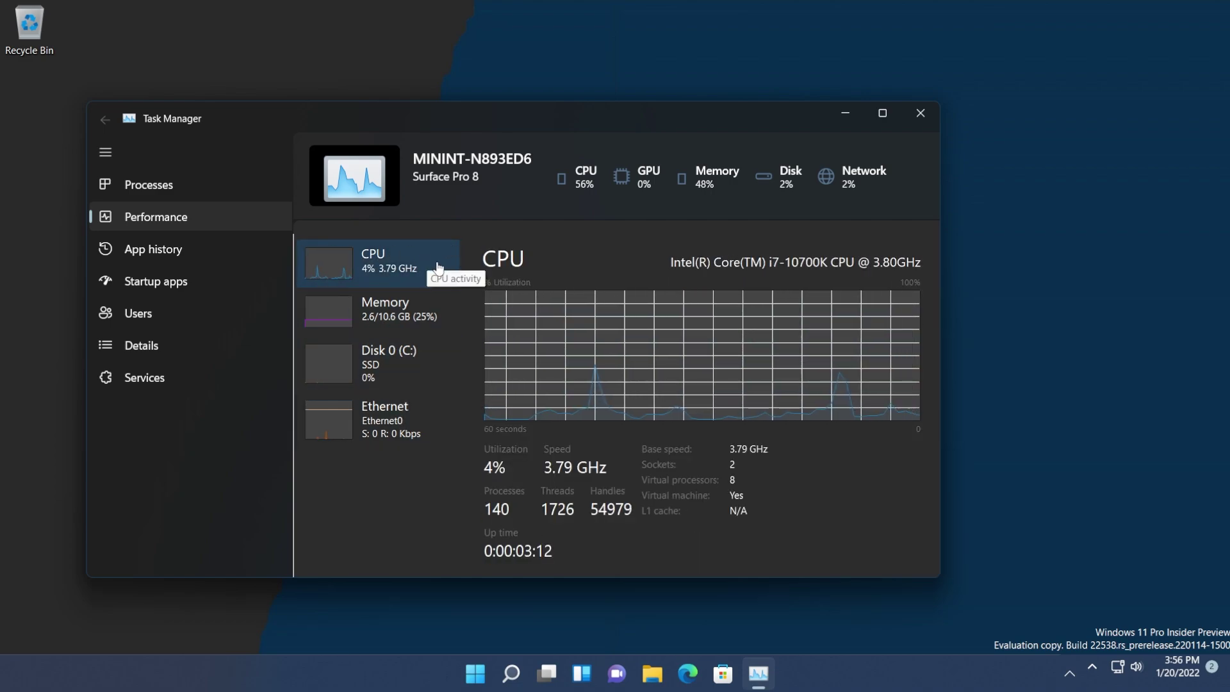
{"action": "left_click", "coordinate": [384, 311]}
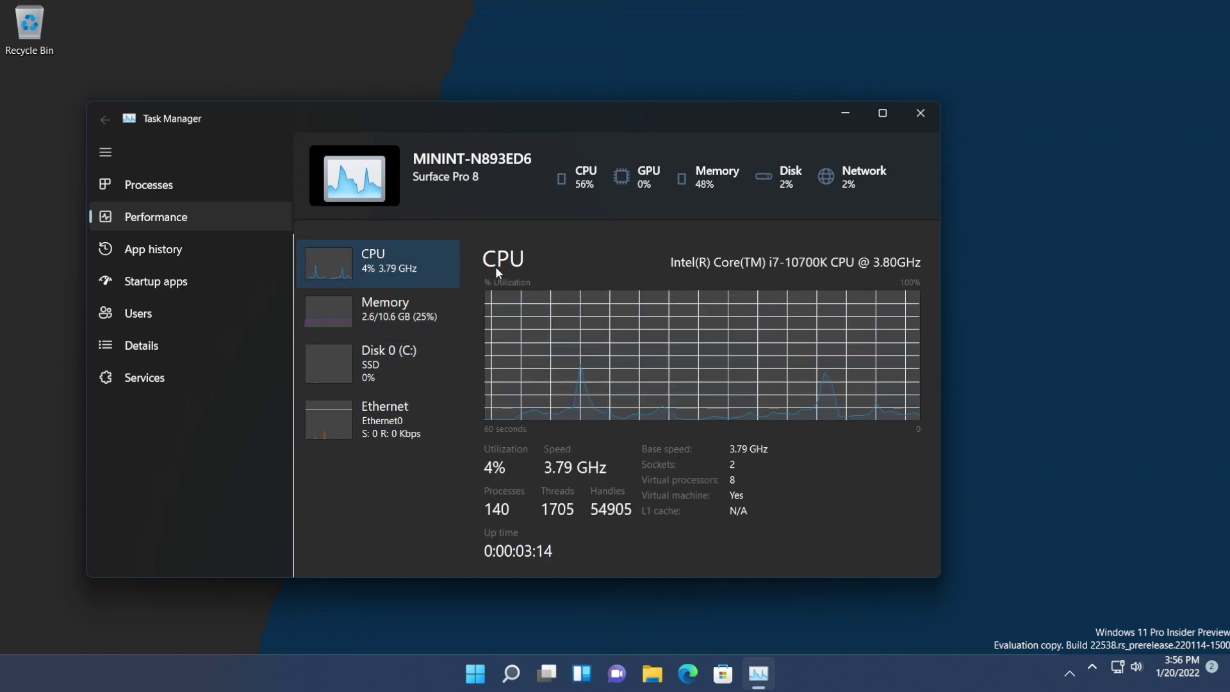
Step: Cycle through the CPU, Memory, Disk 0 (C:) and Ethernet graphs, then show App history
{"action": "left_click", "coordinate": [385, 311]}
{"action": "left_click", "coordinate": [378, 263]}
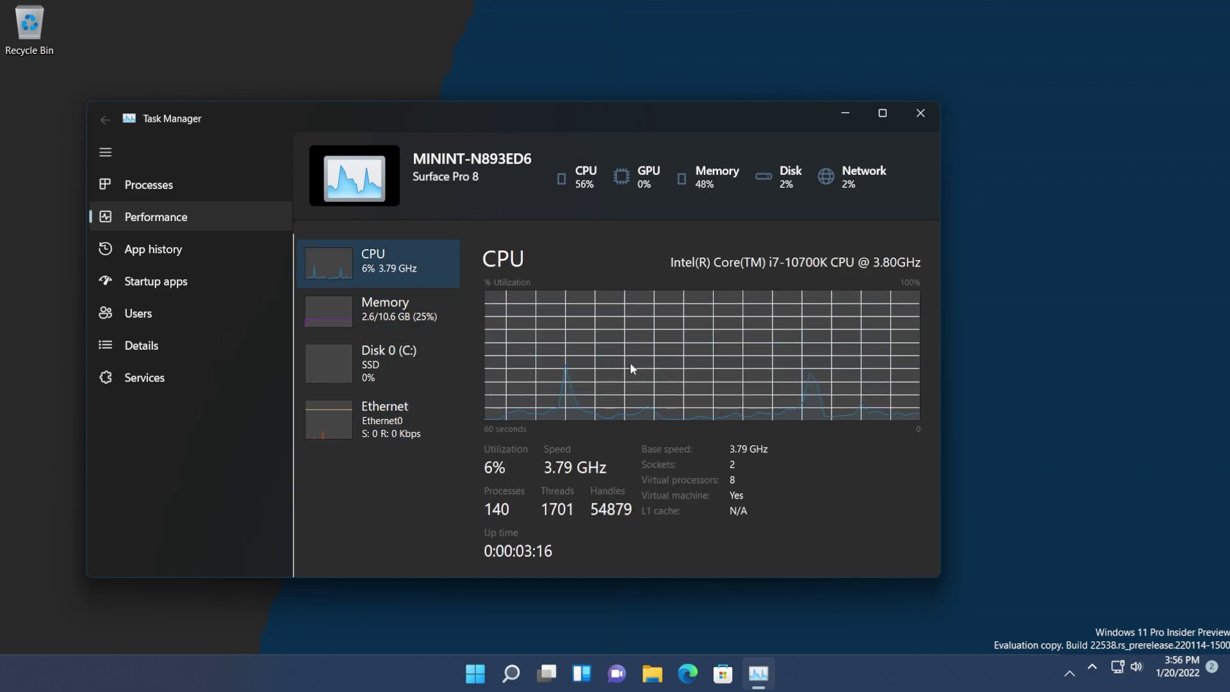
{"action": "left_click", "coordinate": [378, 313]}
{"action": "left_click", "coordinate": [384, 362]}
{"action": "left_click", "coordinate": [394, 423]}
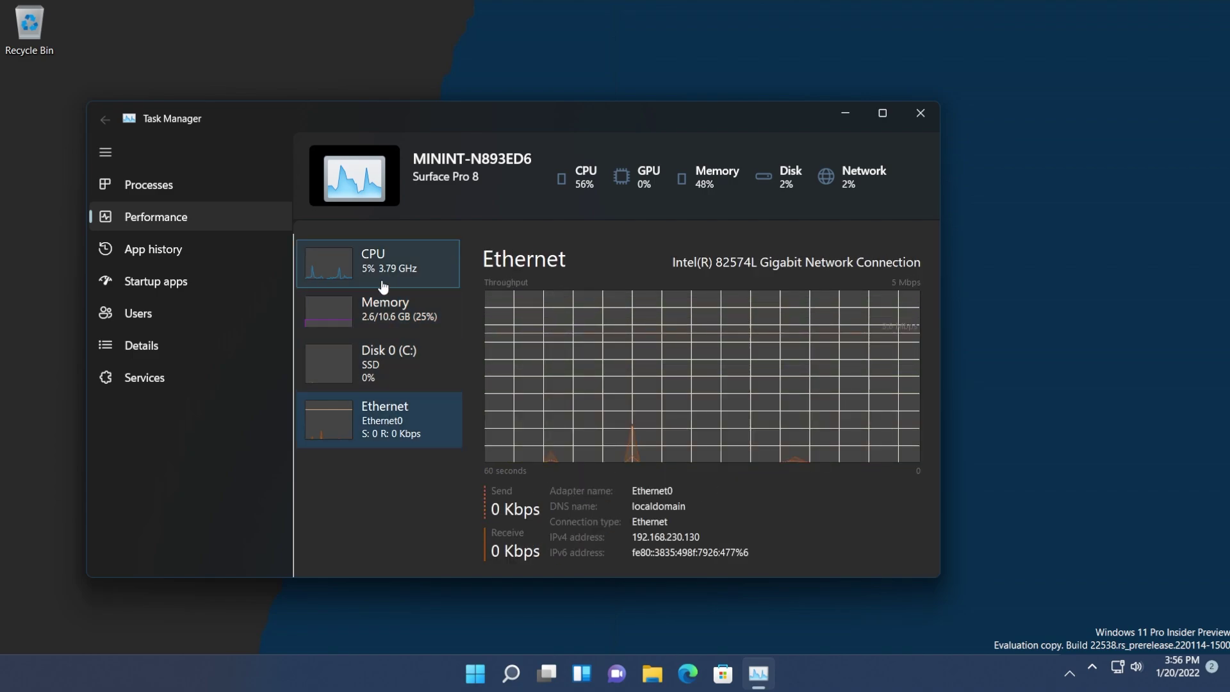
{"action": "left_click", "coordinate": [383, 282]}
{"action": "left_click", "coordinate": [189, 253]}
Step: Visit the Startup apps, Users, Details and Services pages in turn
{"action": "left_click", "coordinate": [154, 285]}
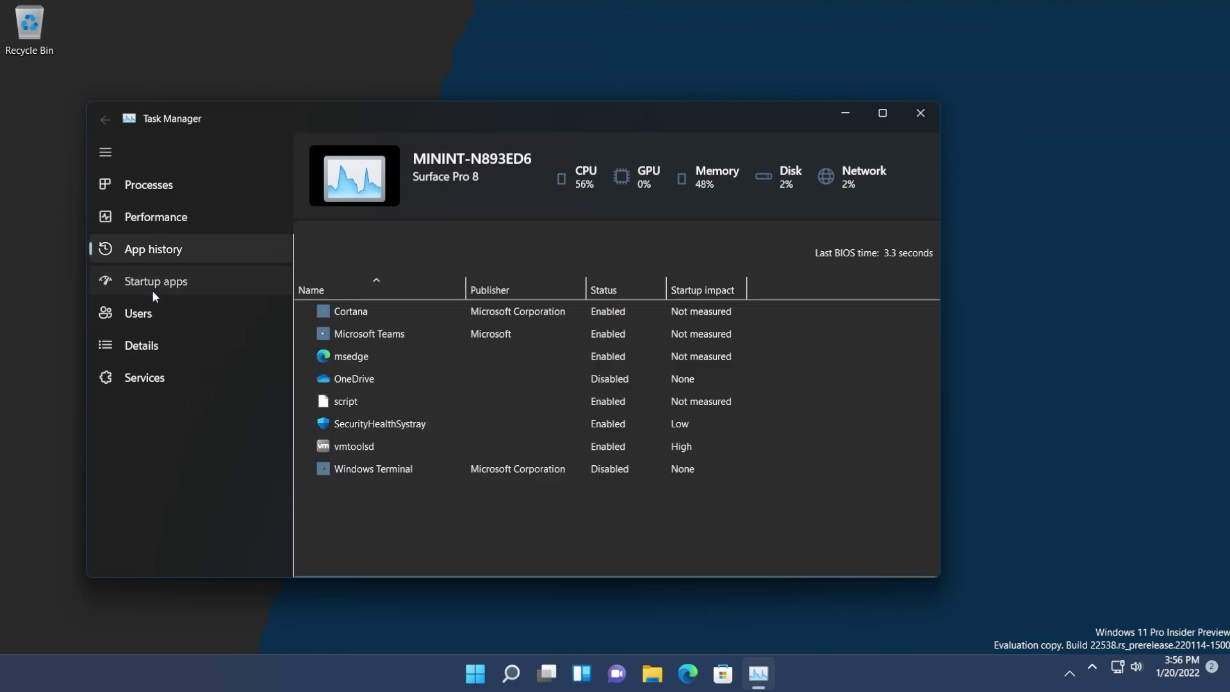
{"action": "left_click", "coordinate": [192, 314]}
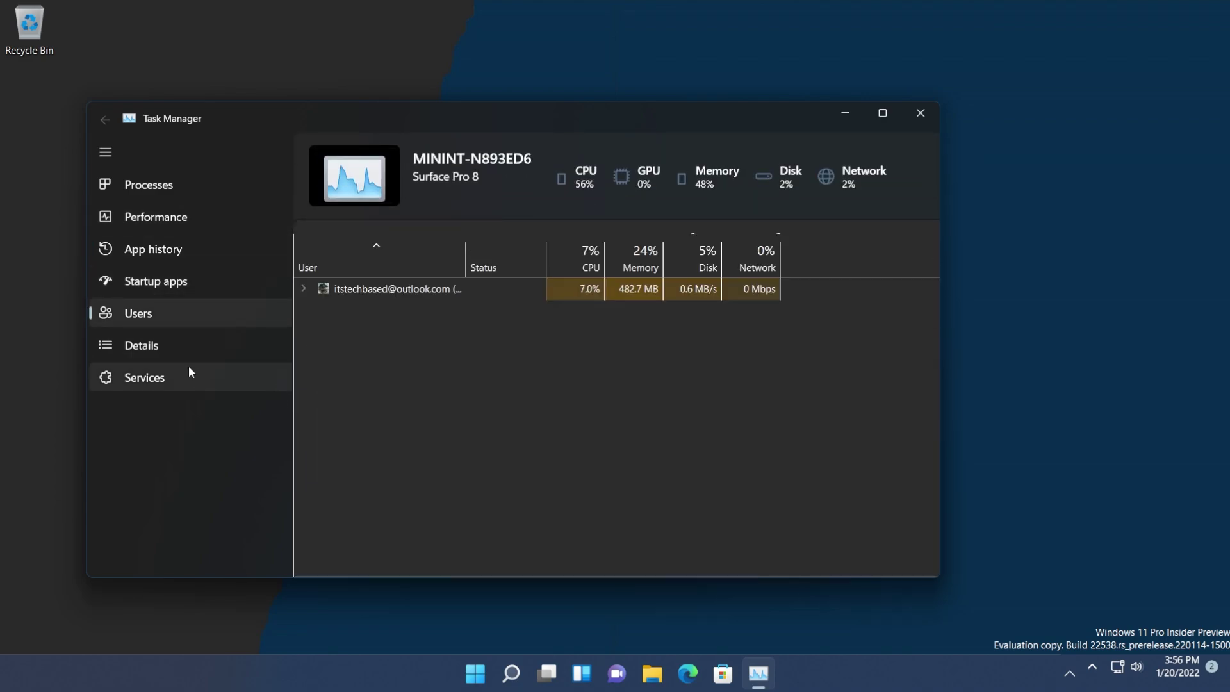
{"action": "left_click", "coordinate": [192, 345]}
{"action": "left_click", "coordinate": [144, 377]}
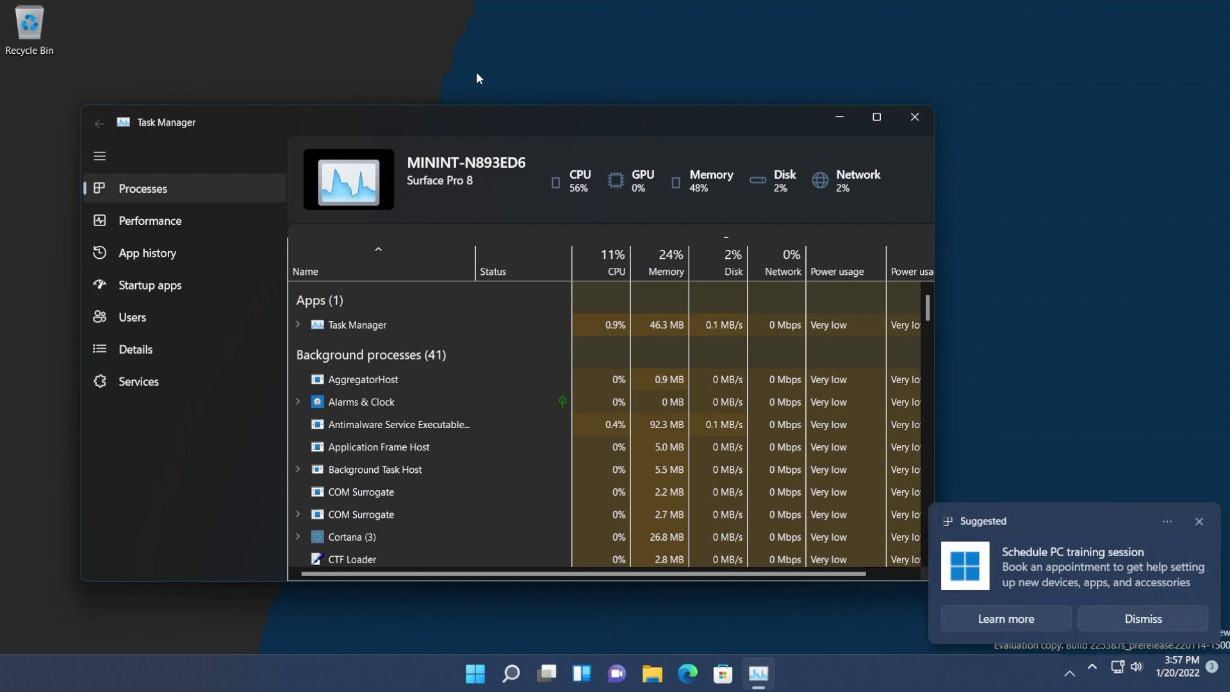
{"action": "left_click", "coordinate": [1198, 520]}
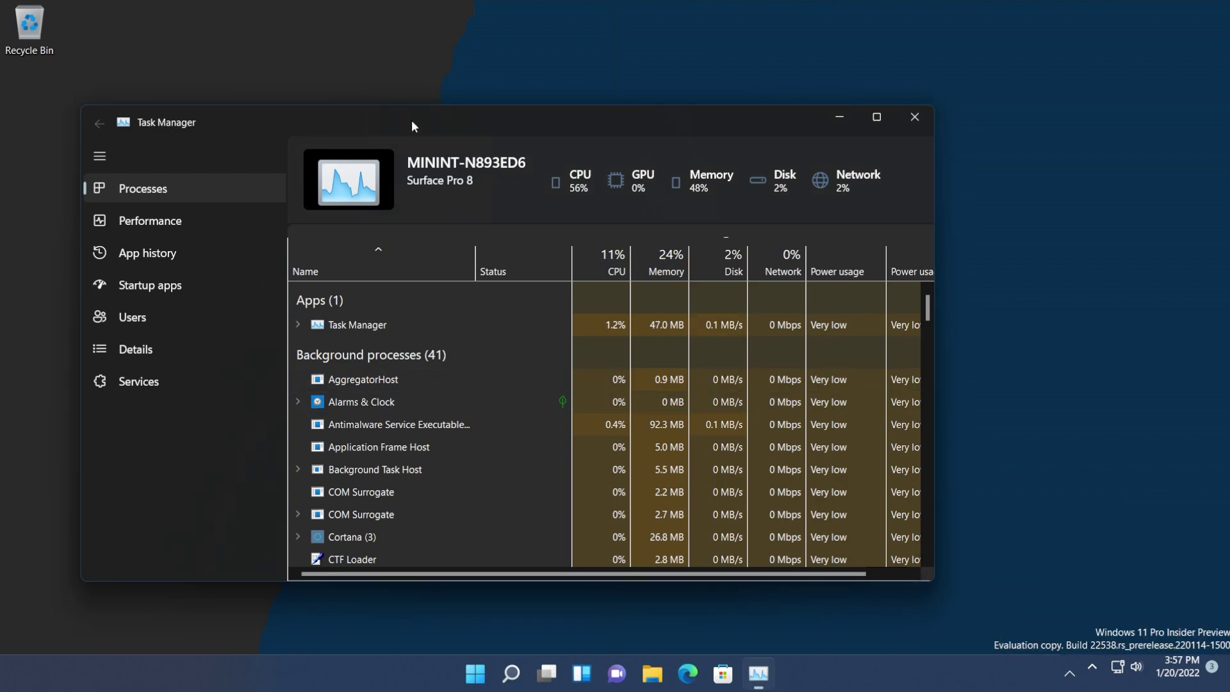
{"action": "left_click", "coordinate": [376, 77]}
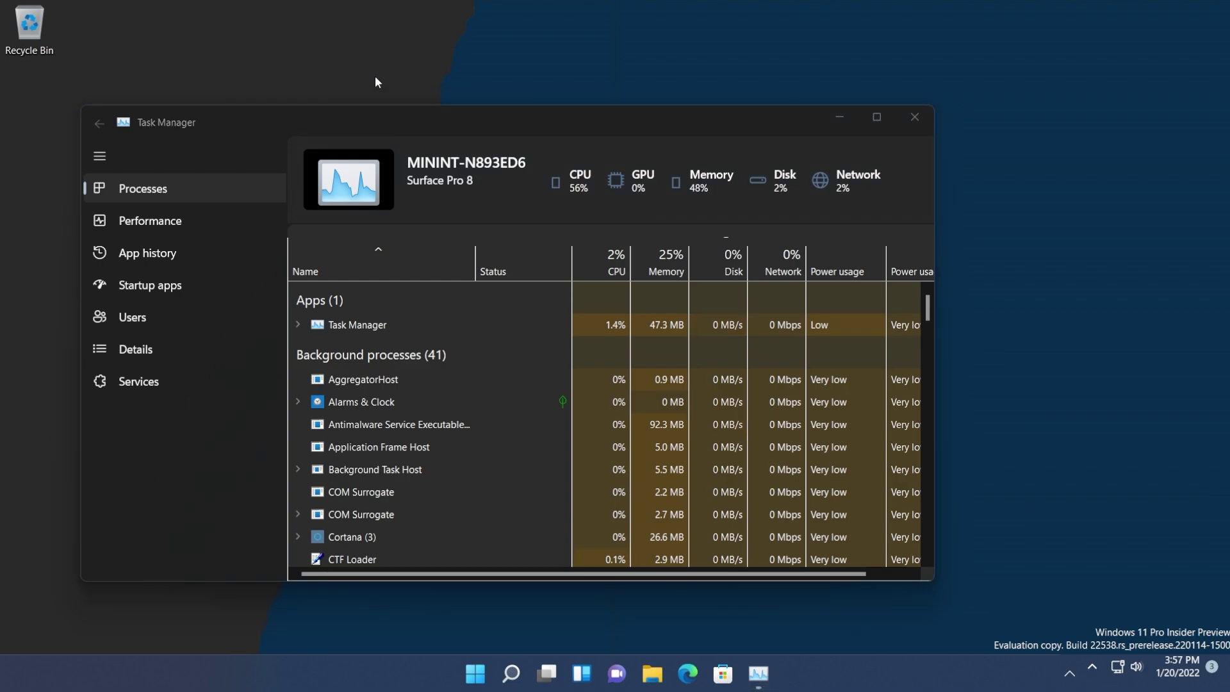